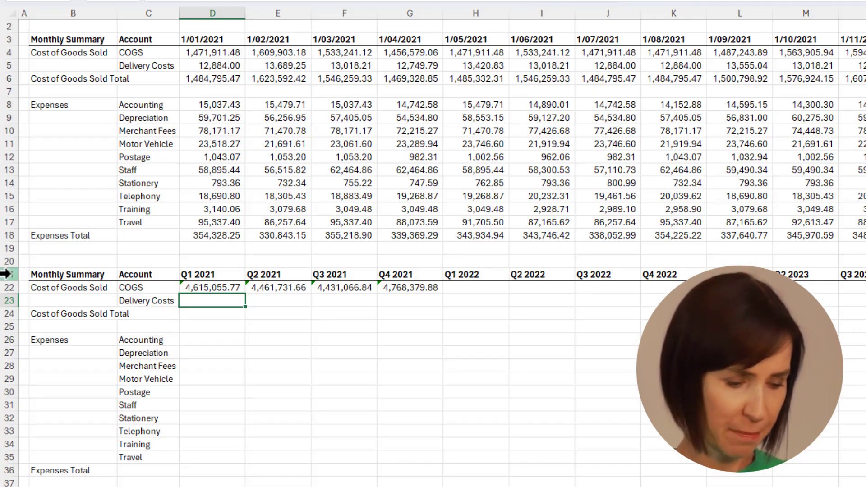
Step: Delete the quarterly summary in rows 21–36, then select B3:AZ18 and start a table with headers
left_click_drag(5, 273, 4, 469)
key("Delete")
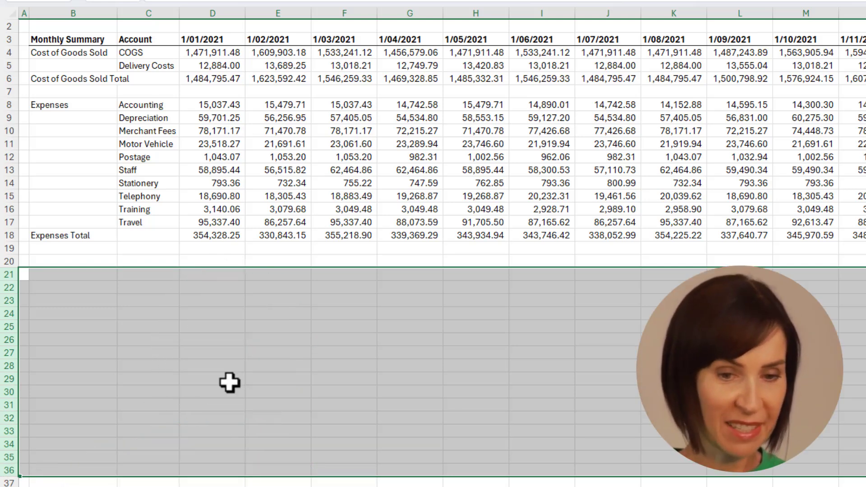
left_click(95, 41)
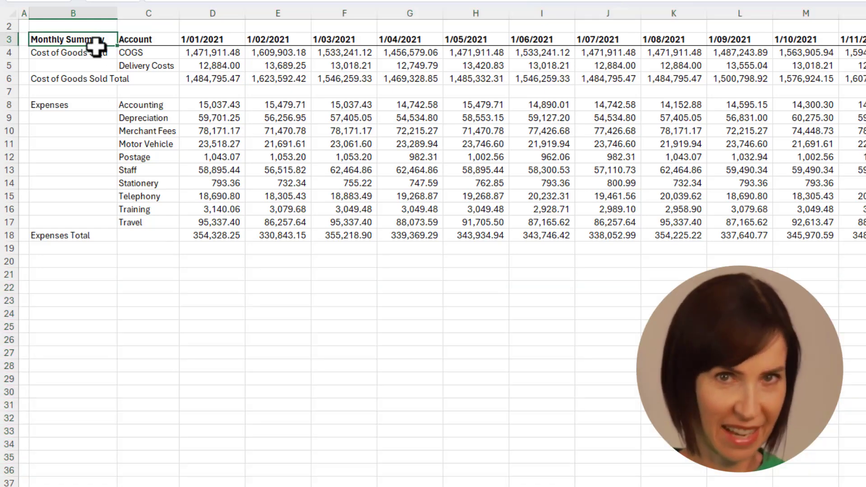
left_click(110, 229, "shift")
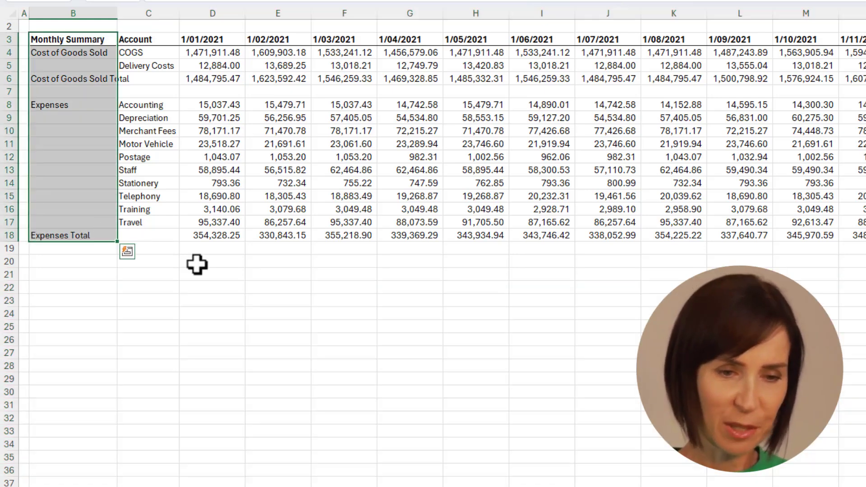
key("ctrl+shift+Right")
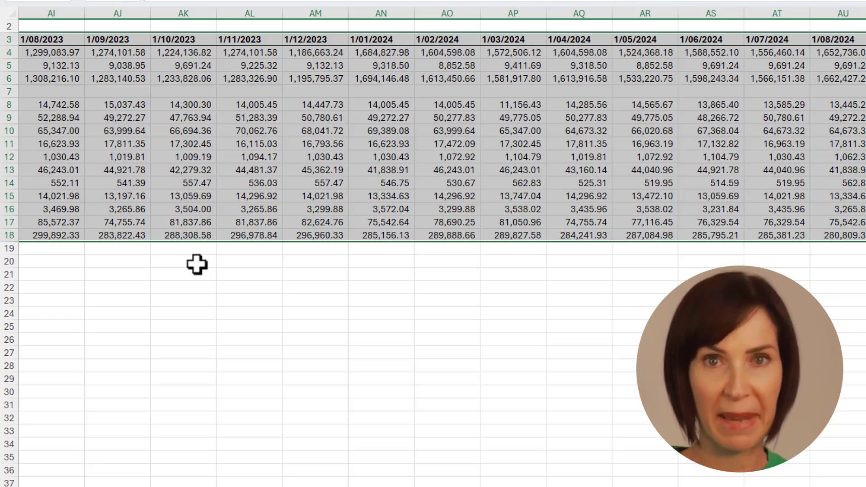
key("ctrl+t")
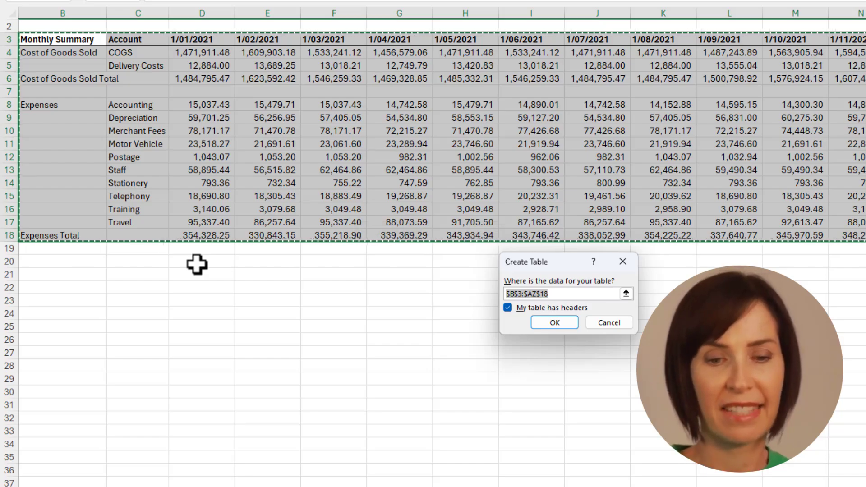
Step: Create the table from B3:AZ18 and load it into Power Query with From Table/Range
left_click(555, 322)
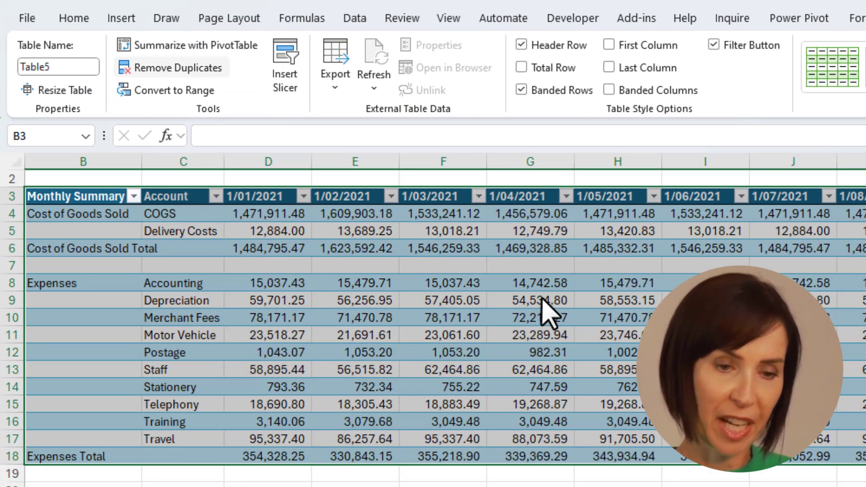
left_click(348, 25)
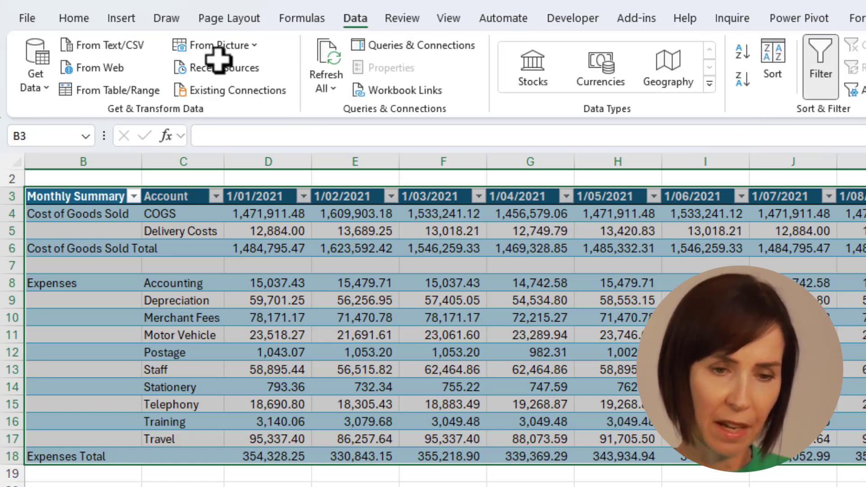
left_click(90, 96)
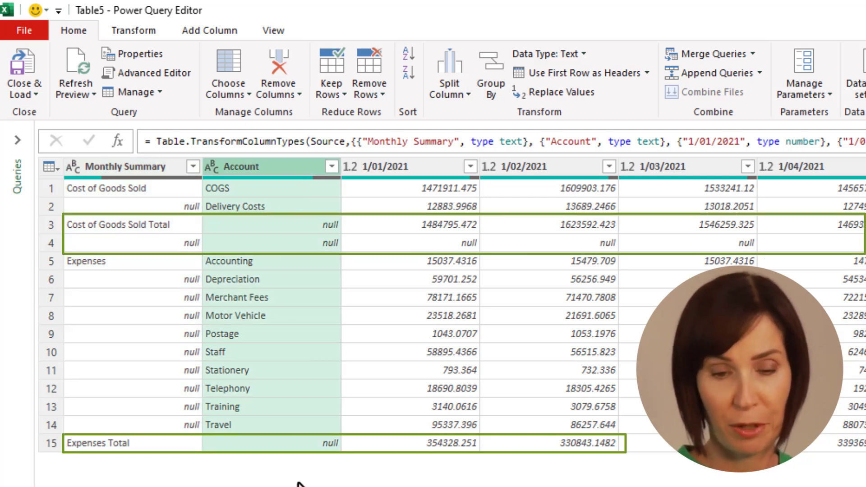
Step: Filter out rows with a null Account and fill the Monthly Summary category names down
left_click(332, 166)
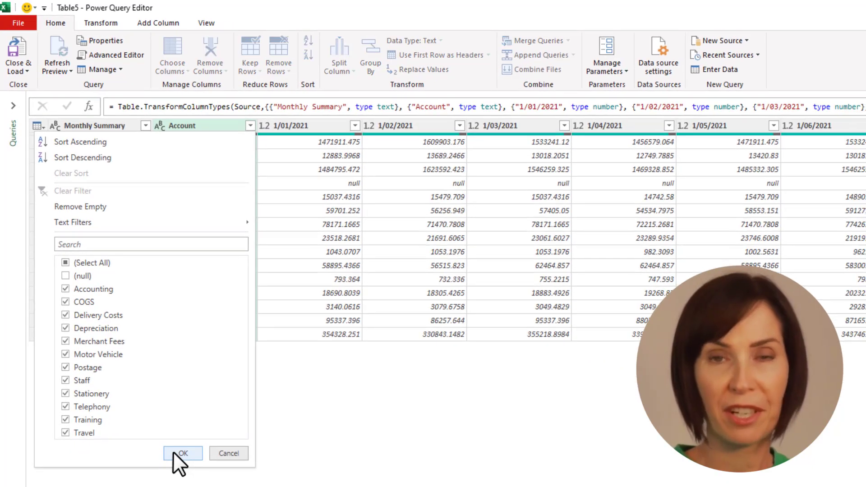
left_click(172, 451)
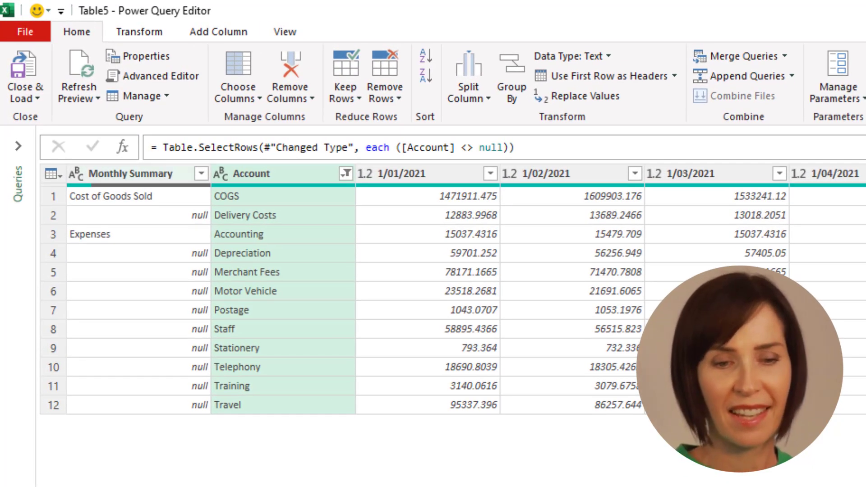
left_click(126, 175)
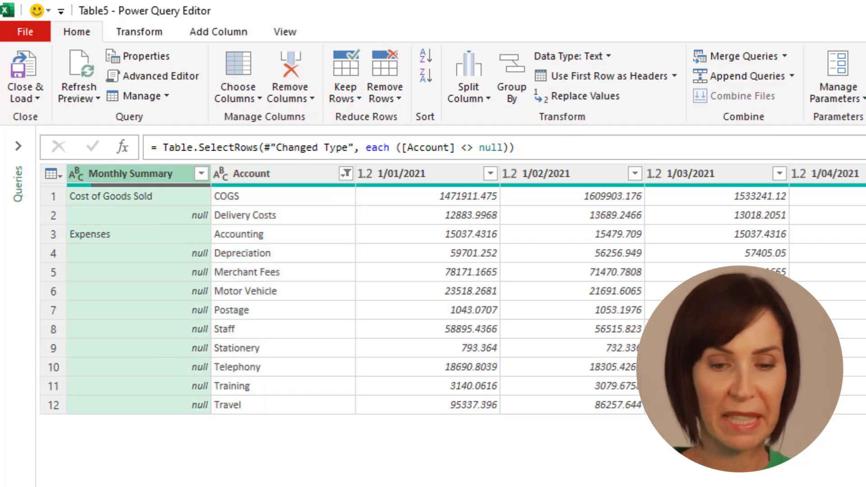
left_click(152, 32)
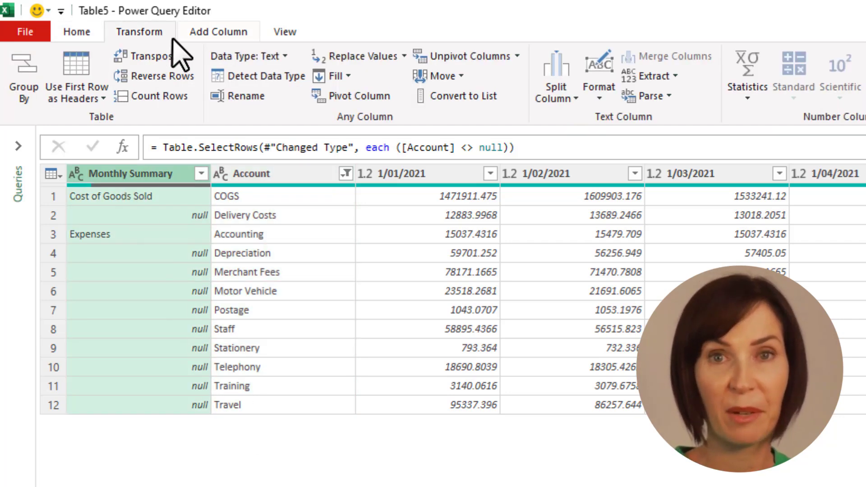
left_click(336, 77)
left_click(347, 98)
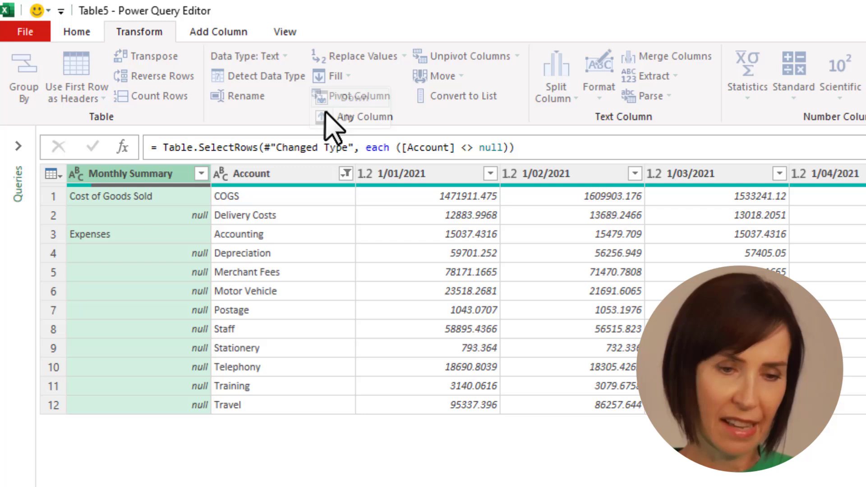
Step: Rename the Monthly Summary column to 'Account Type'
double_click(119, 174)
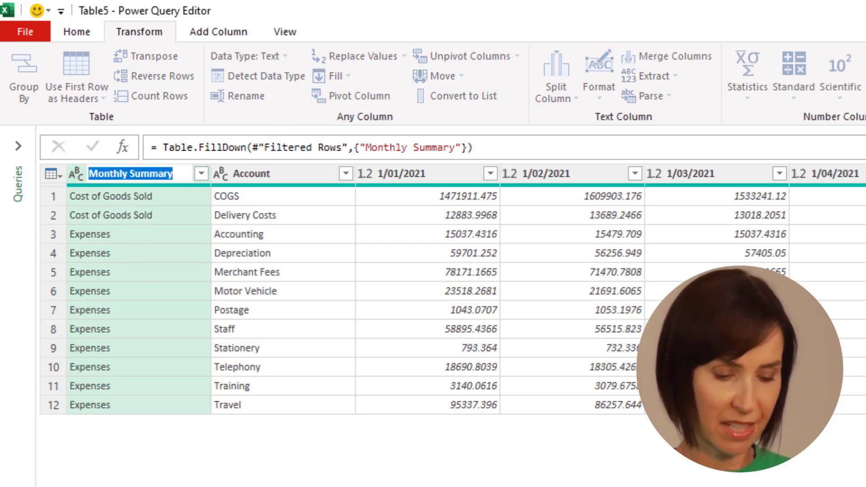
type("Account Type")
key("Return")
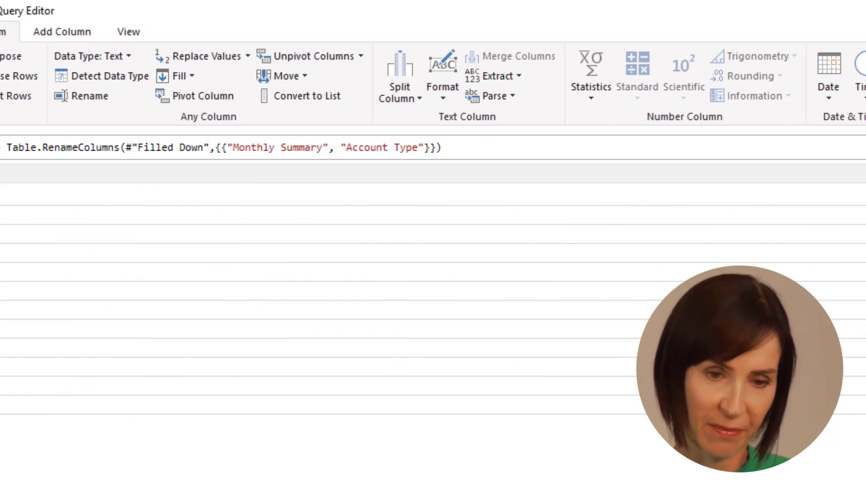
Step: Delete the Total column and unpivot the month columns, keeping Account Type and Account
left_click(555, 210)
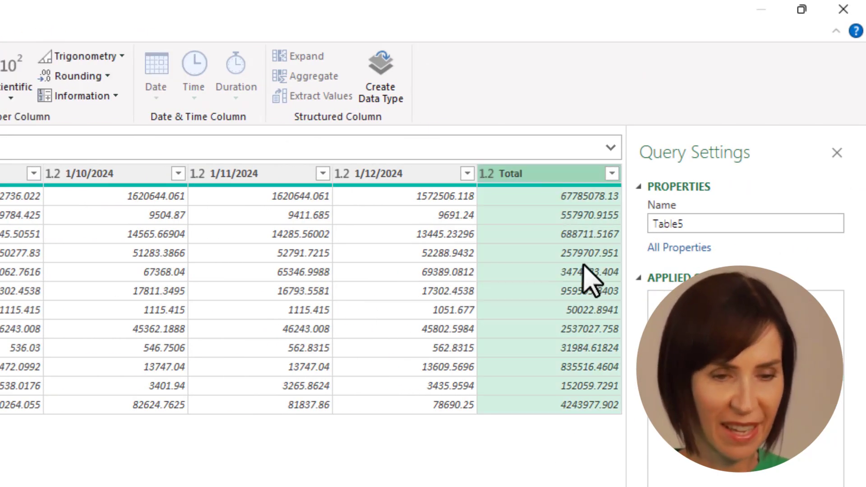
key("Delete")
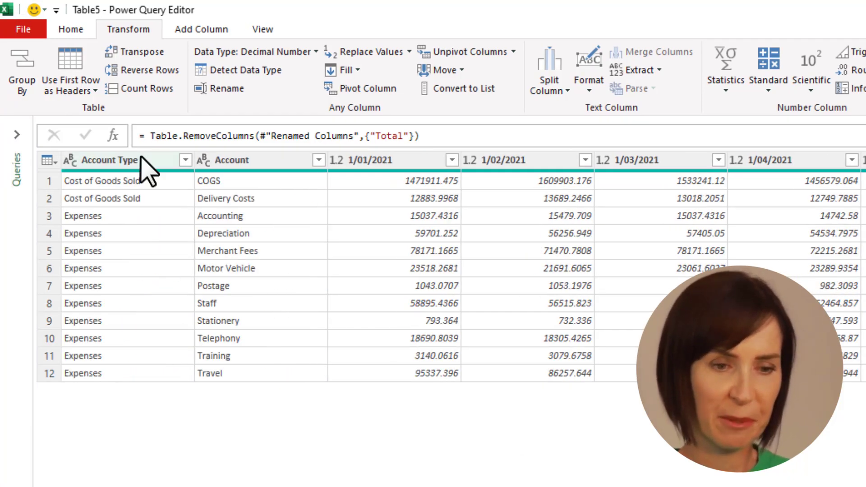
left_click(141, 159)
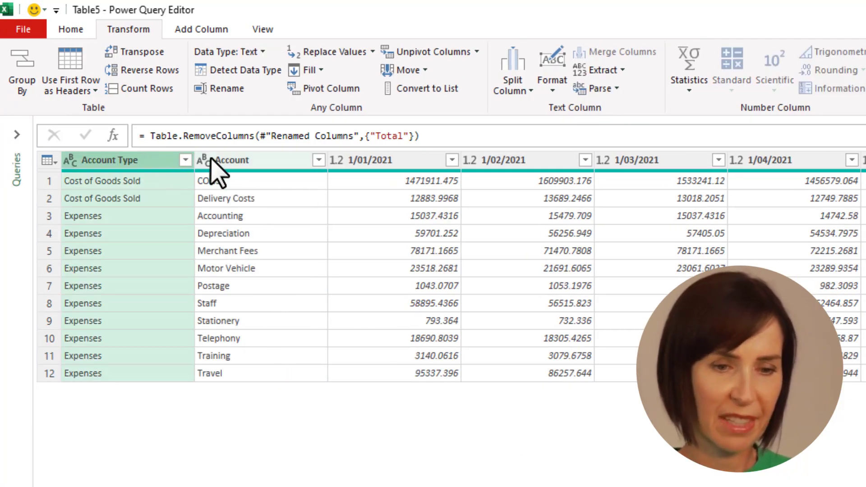
left_click(217, 163, "shift")
right_click(277, 163)
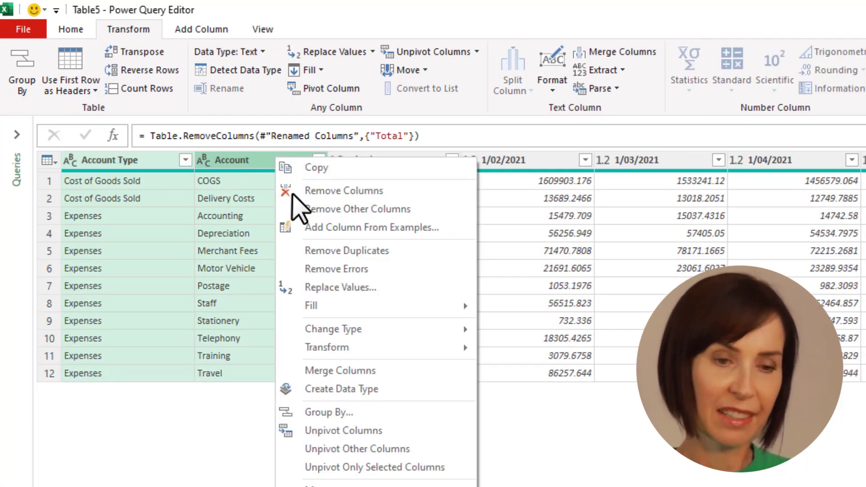
left_click(419, 451)
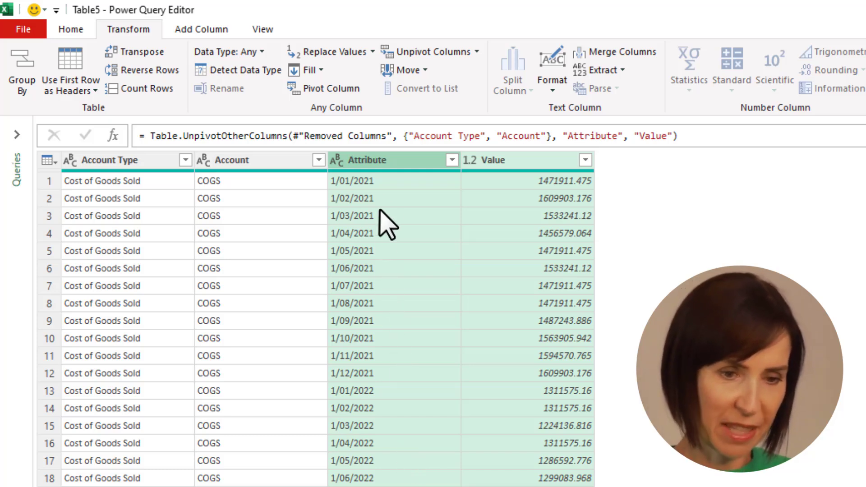
Step: Rename the Attribute column to 'Date' and the Value column to 'Amount'
left_click(388, 162)
double_click(388, 161)
type("Da")
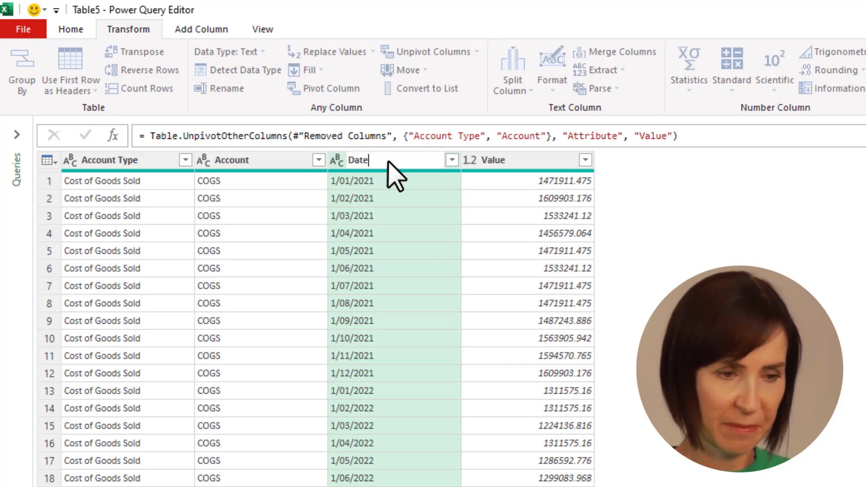
type("te")
key("Return")
left_click(541, 164)
double_click(541, 163)
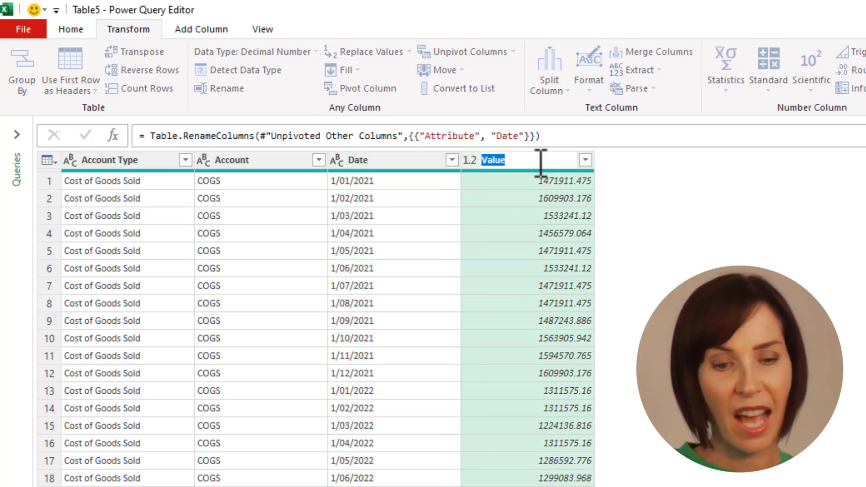
type("Amount")
key("Return")
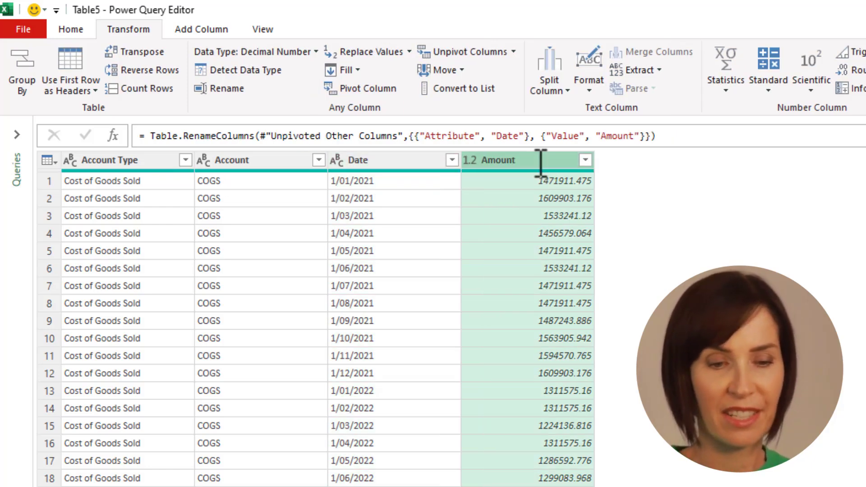
Step: Set the Date column to the Date type and name the query 'Expenditure'
left_click(385, 162)
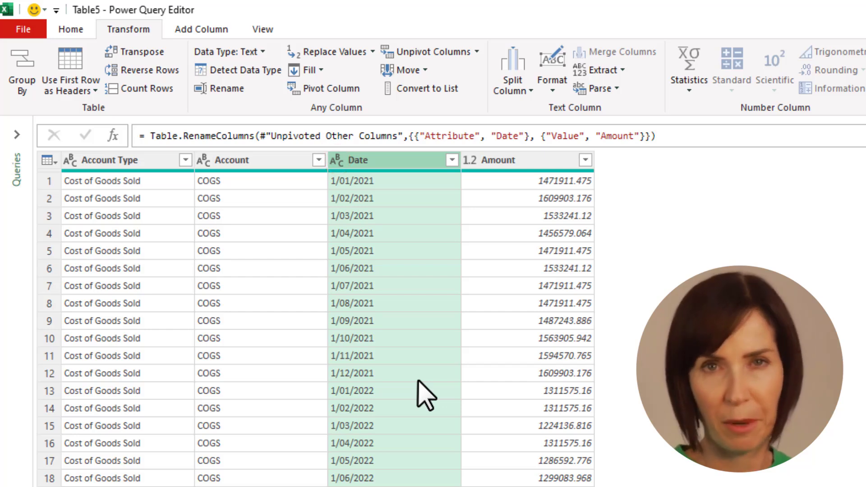
left_click(337, 161)
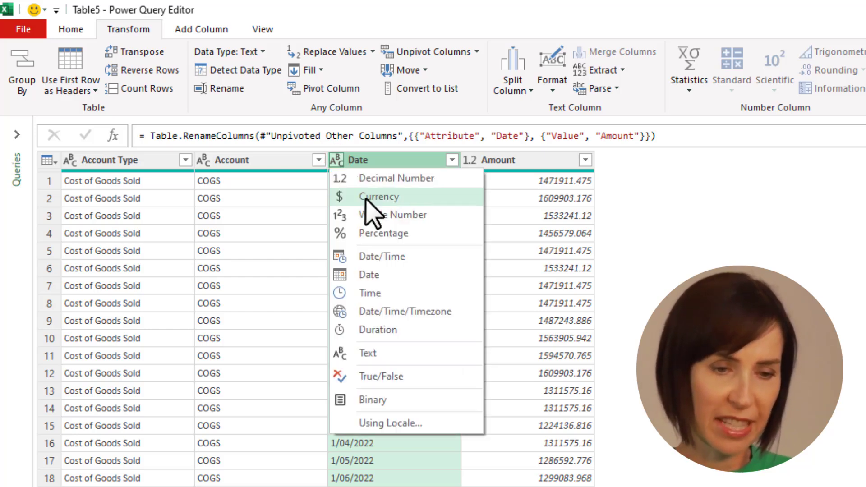
left_click(421, 284)
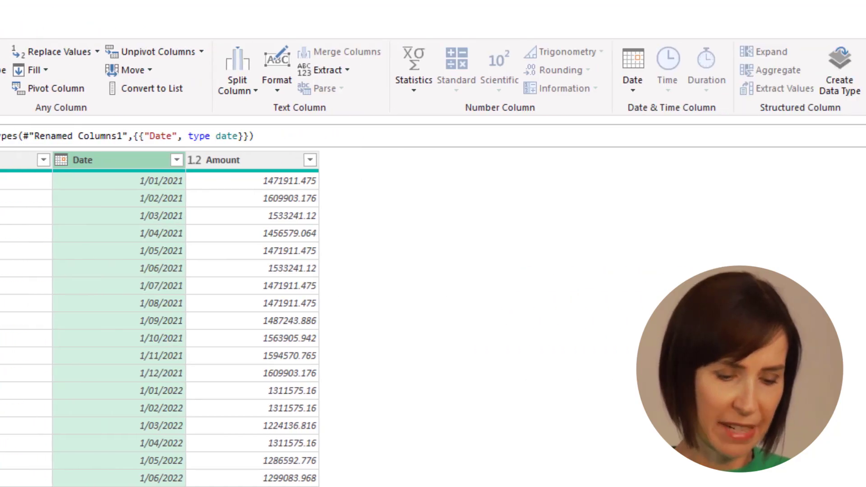
double_click(718, 208)
type("Ex")
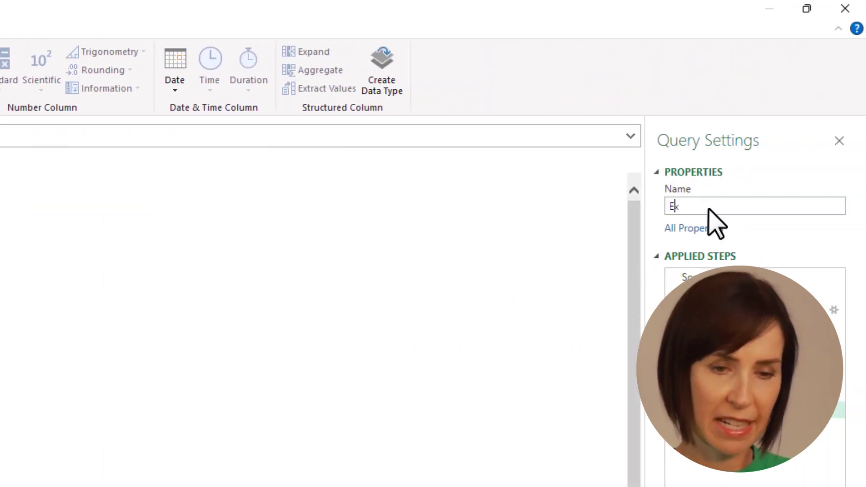
type("penditure")
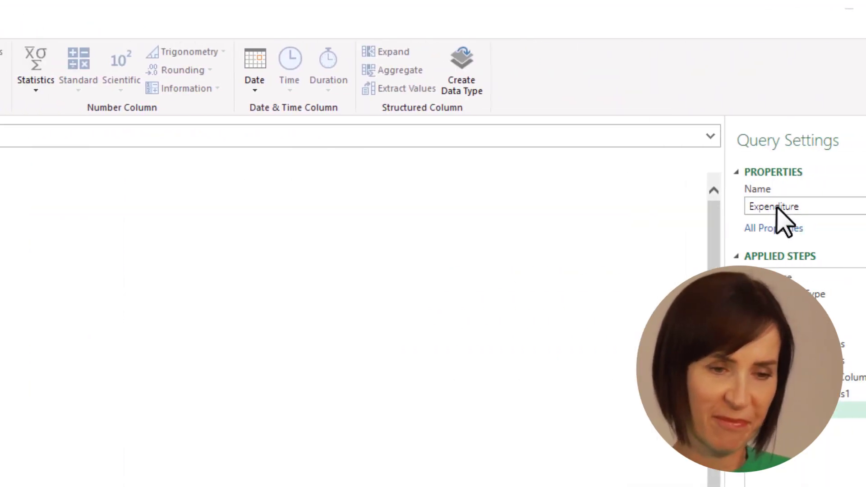
left_click(70, 28)
Step: Load Expenditure as a PivotTable report on a new sheet with Account Type in Rows
left_click(34, 90)
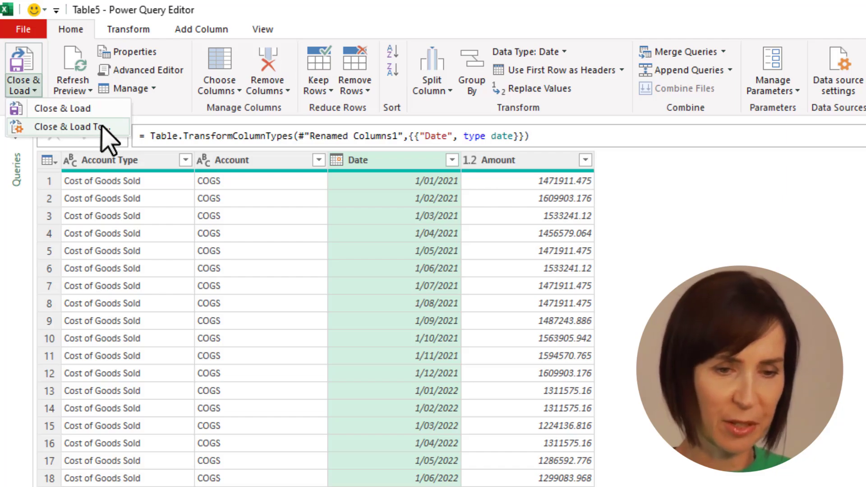
left_click(110, 128)
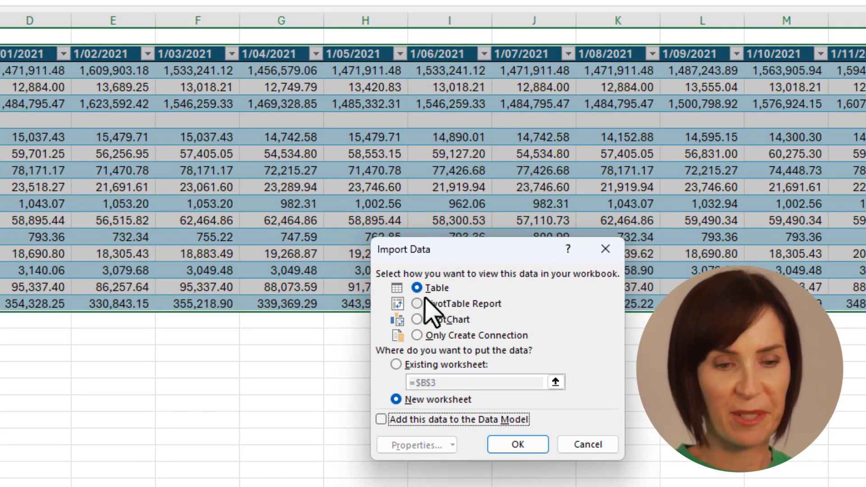
left_click(422, 300)
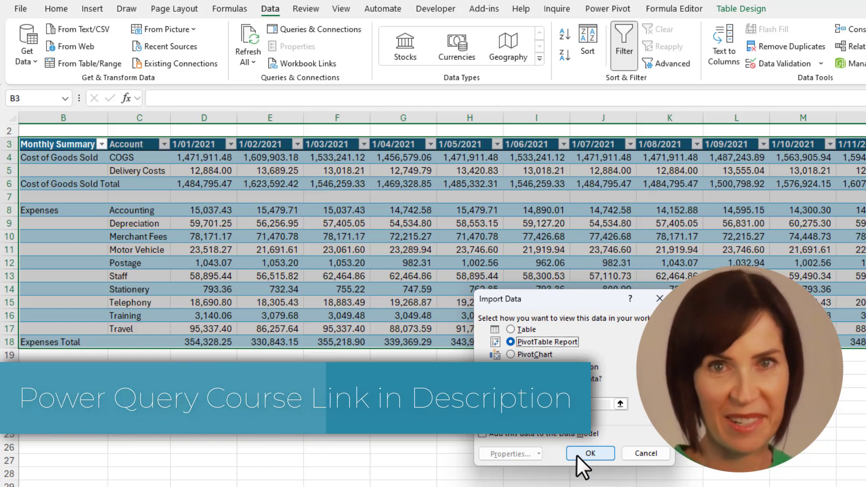
left_click(577, 453)
left_click_drag(686, 132, 376, 133)
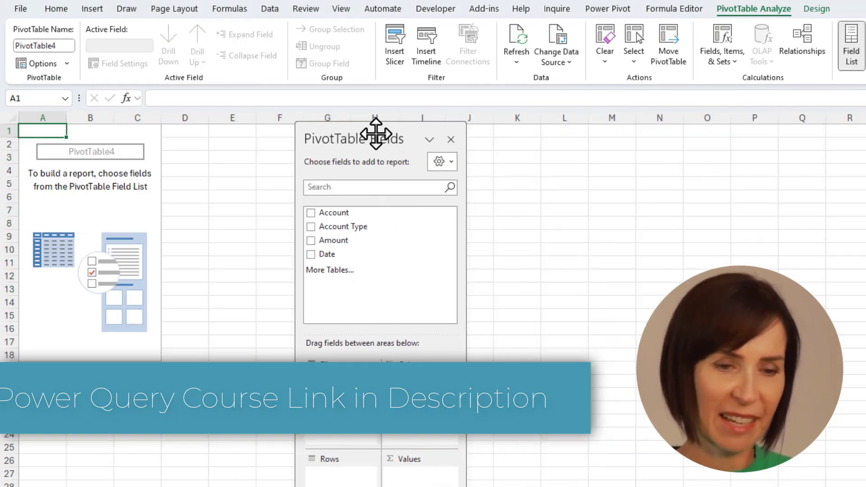
left_click_drag(343, 226, 343, 467)
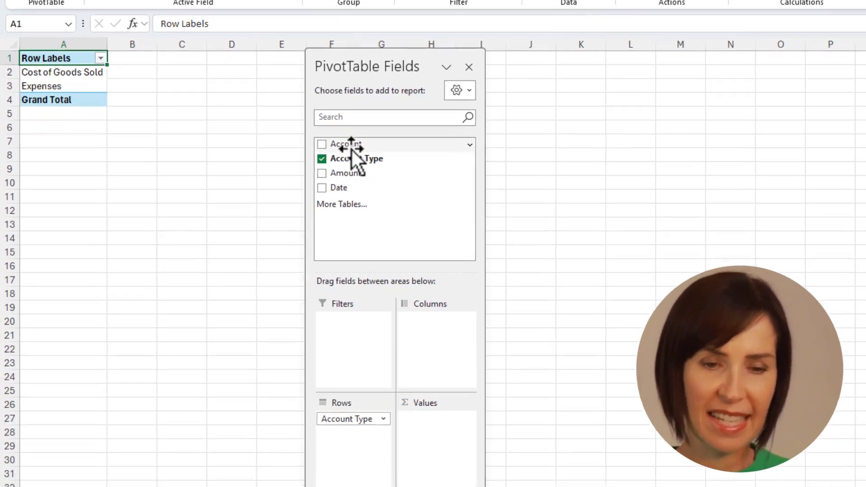
Step: Add Account under Account Type in Rows, sum Amount in Values, and put Date in Columns
left_click_drag(351, 148, 347, 436)
left_click_drag(356, 175, 441, 326)
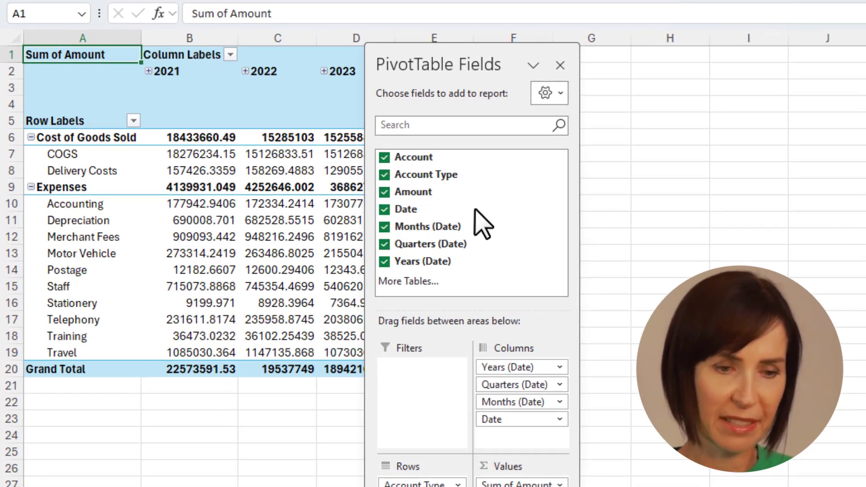
left_click_drag(372, 55, 676, 62)
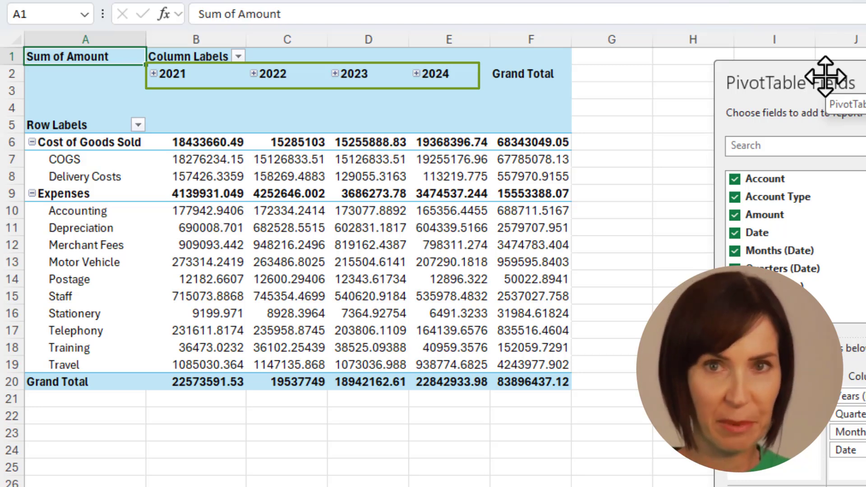
Step: Format the pivot values as Number with 0 decimal places and a 1000 separator
right_click(222, 165)
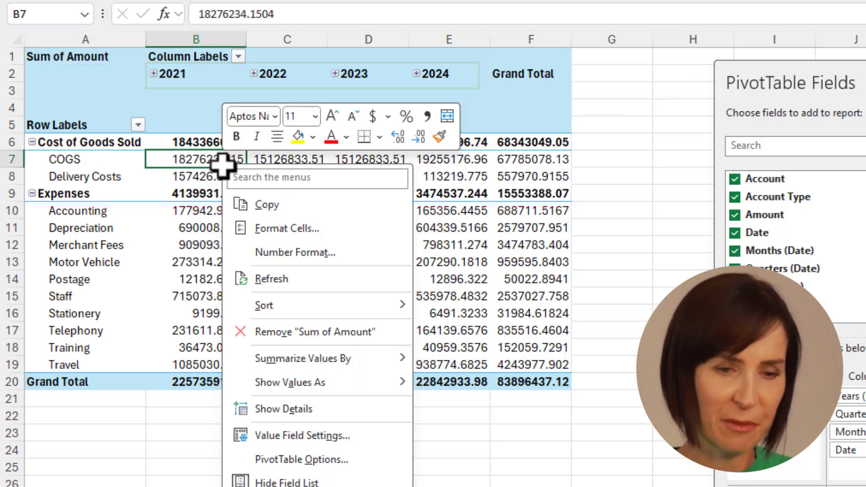
left_click(299, 253)
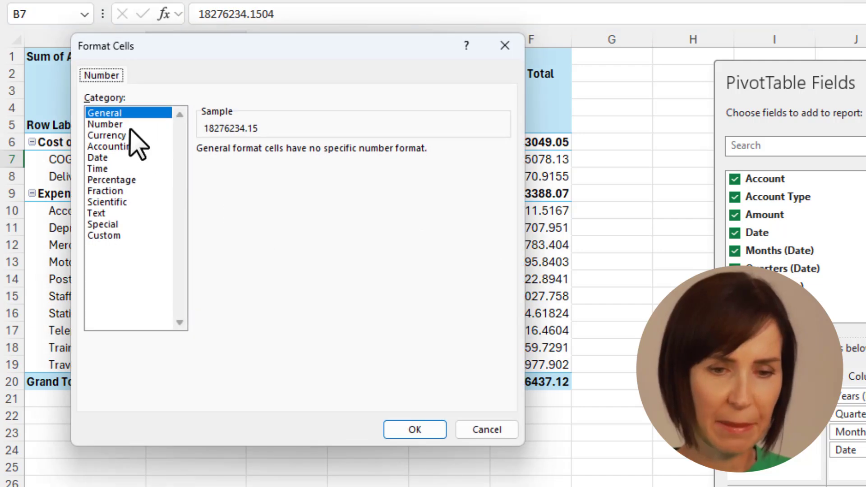
left_click(130, 126)
left_click(219, 170)
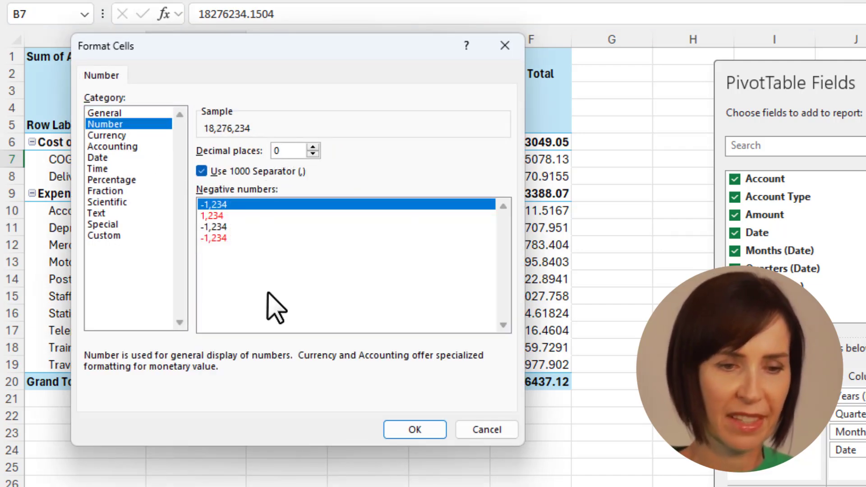
left_click(425, 430)
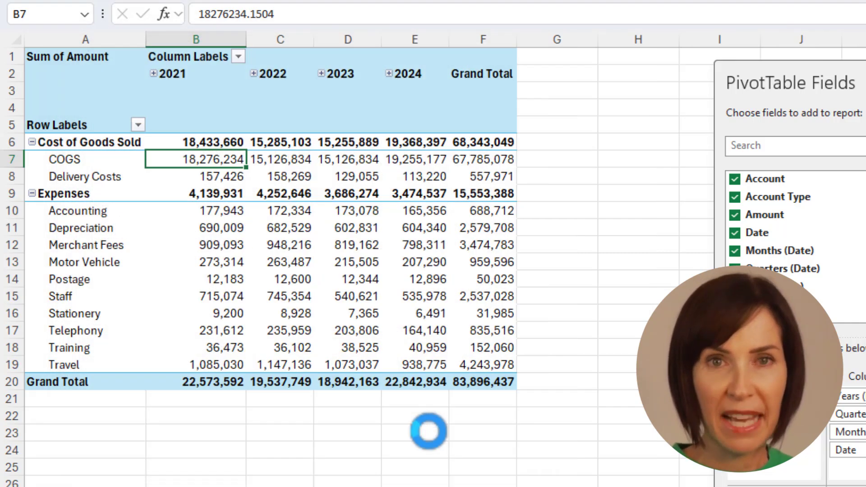
Step: Expand every year into Qtr1–Qtr4 columns, then review the date Grouping settings and cancel
left_click(153, 74)
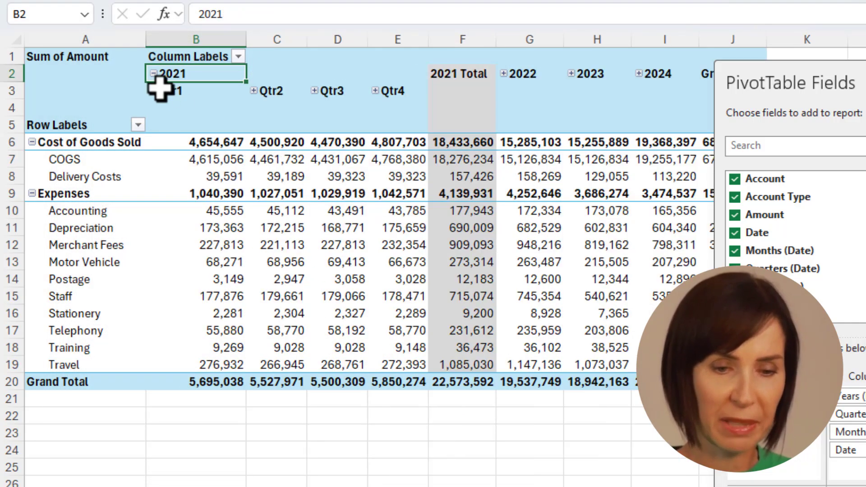
right_click(197, 76)
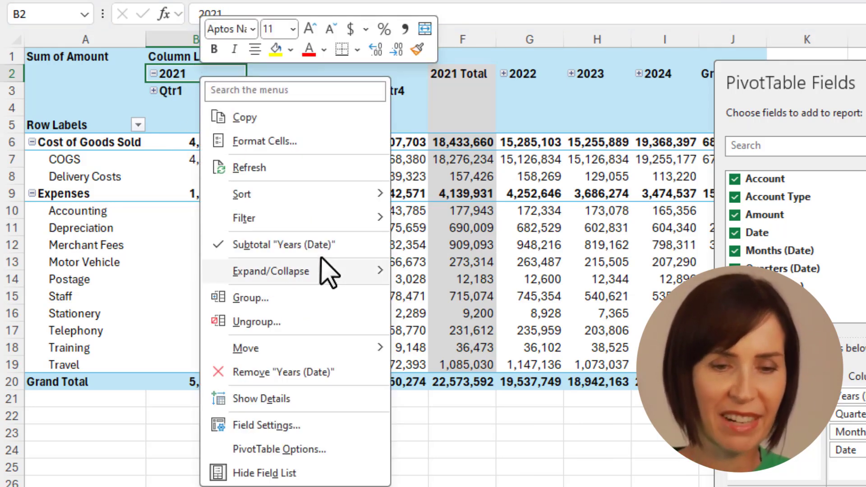
mouse_move(378, 271)
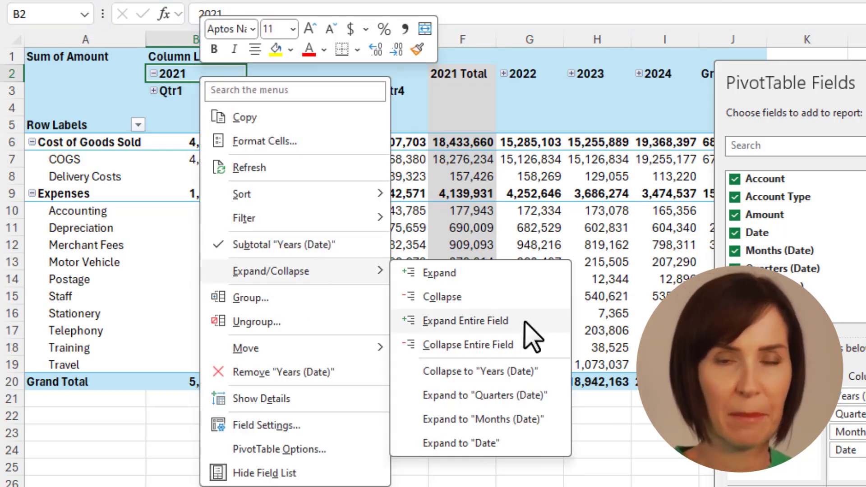
left_click(524, 321)
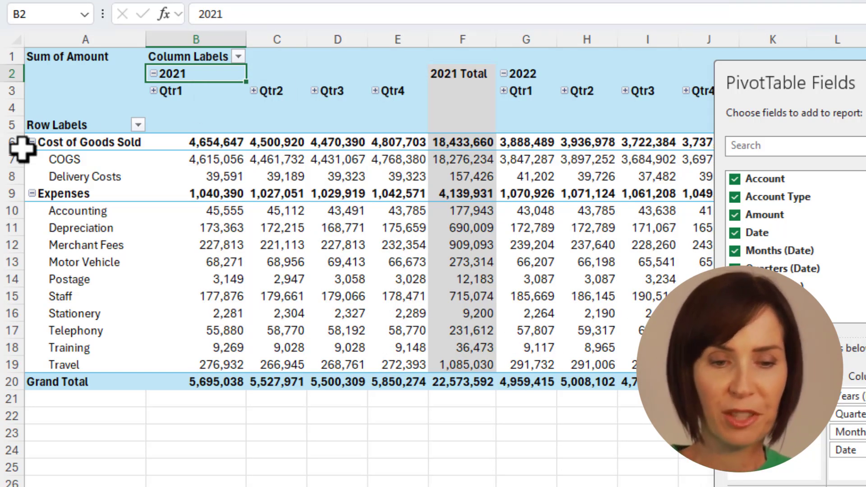
right_click(205, 76)
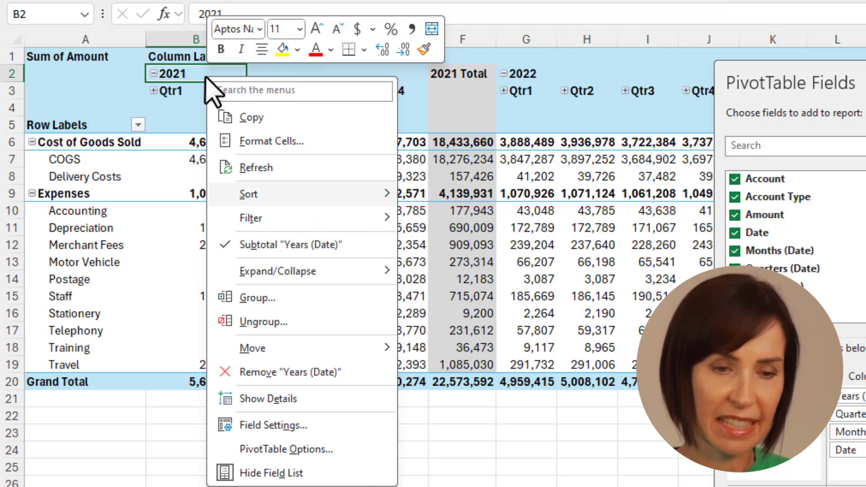
left_click(335, 296)
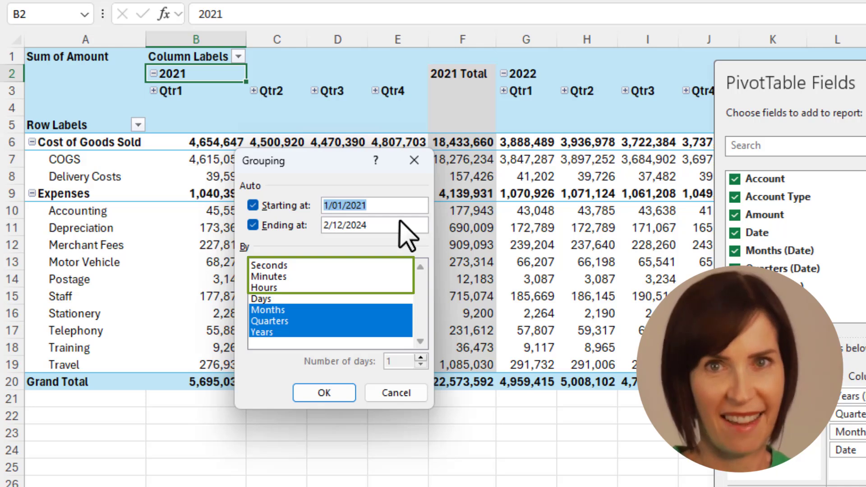
left_click(396, 393)
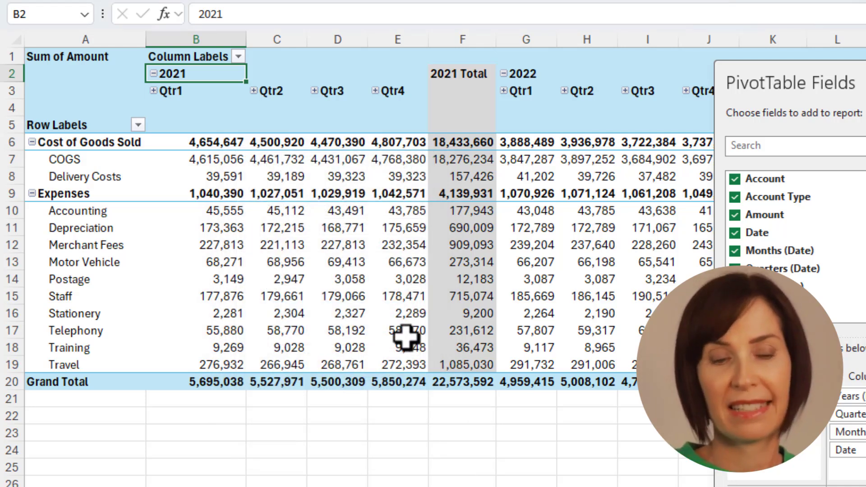
Step: Turn off the Subtotal "Years (Date)" option to drop the yearly total columns
right_click(460, 77)
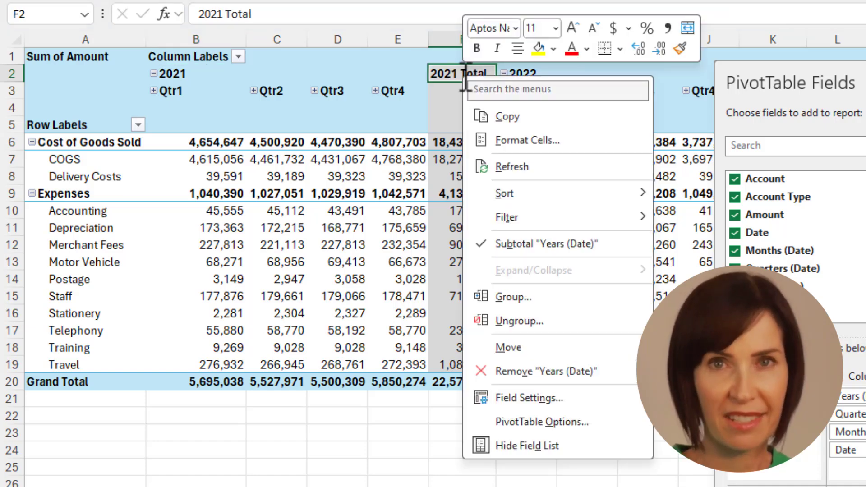
left_click(624, 245)
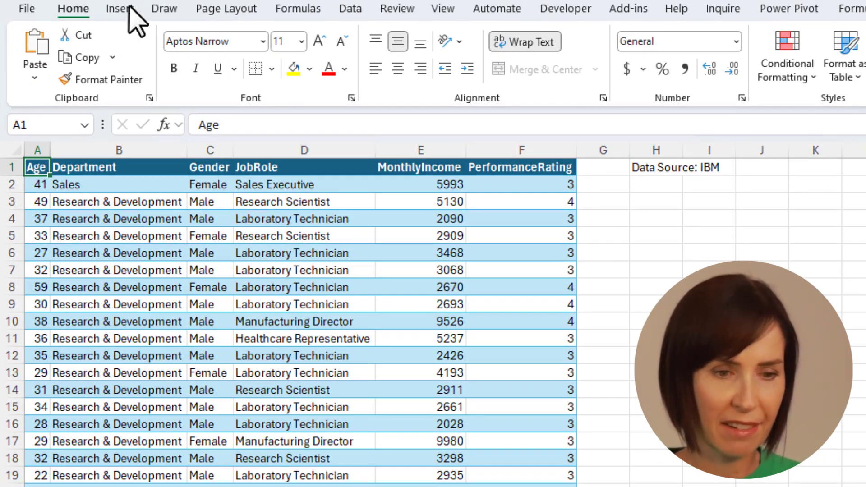
Step: Insert a PivotTable from the employee table on a new sheet, with Age in both Rows and Values
left_click(129, 10)
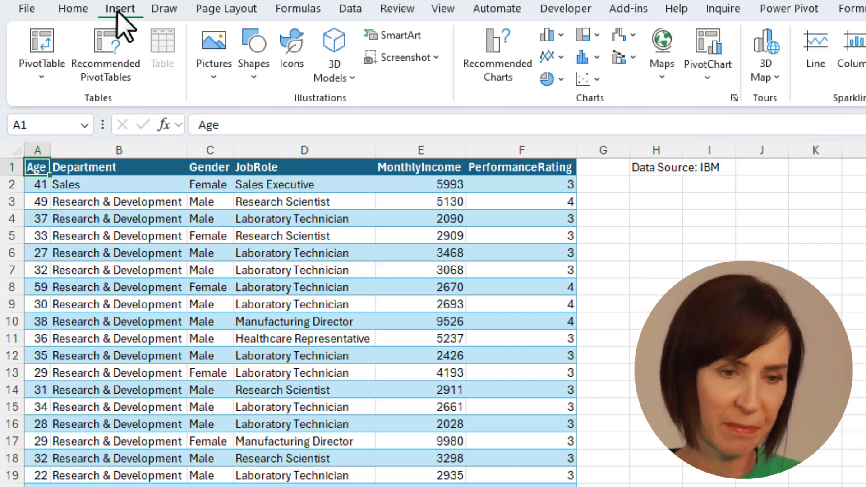
left_click(42, 50)
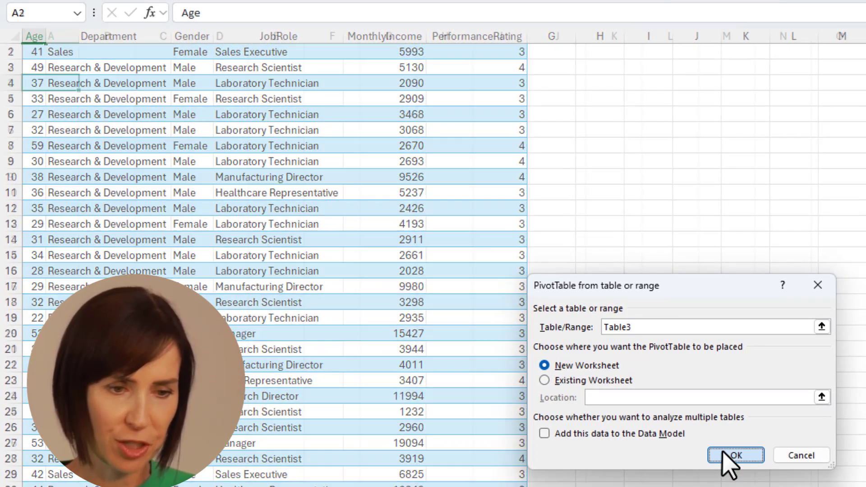
left_click(731, 465)
left_click_drag(709, 170, 719, 467)
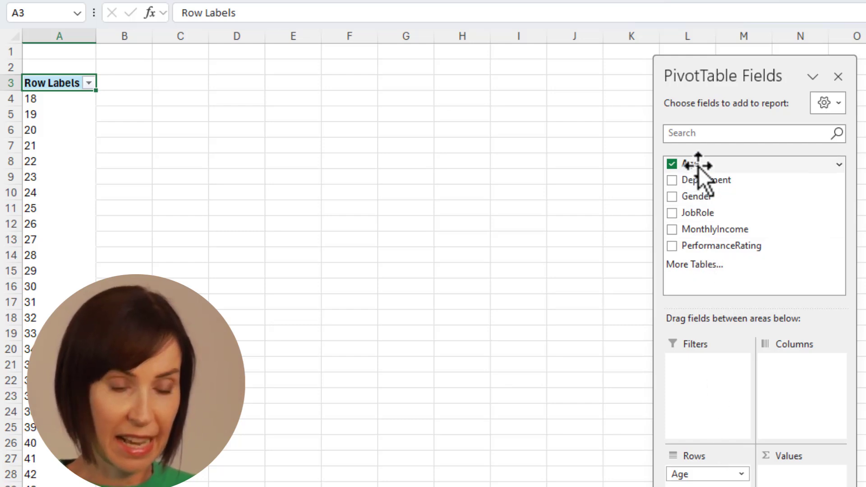
left_click_drag(700, 170, 799, 472)
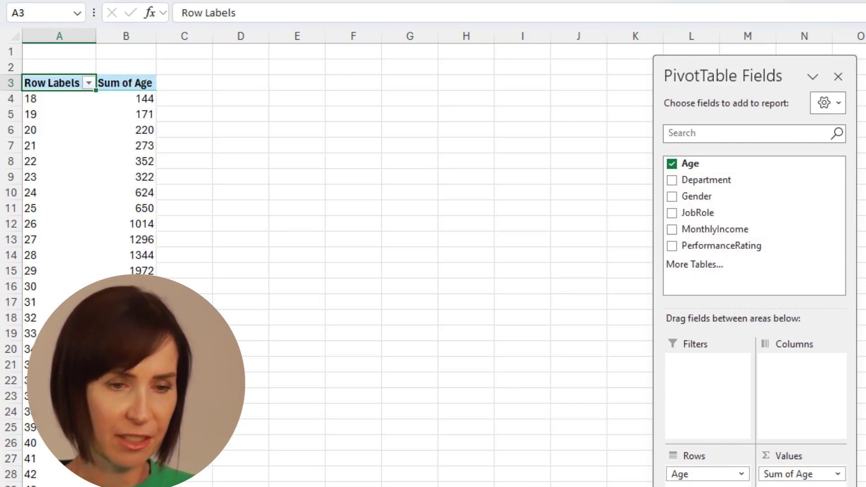
Step: Change the Sum of Age values to Count so each age shows its employee count
left_click(129, 147)
right_click(134, 152)
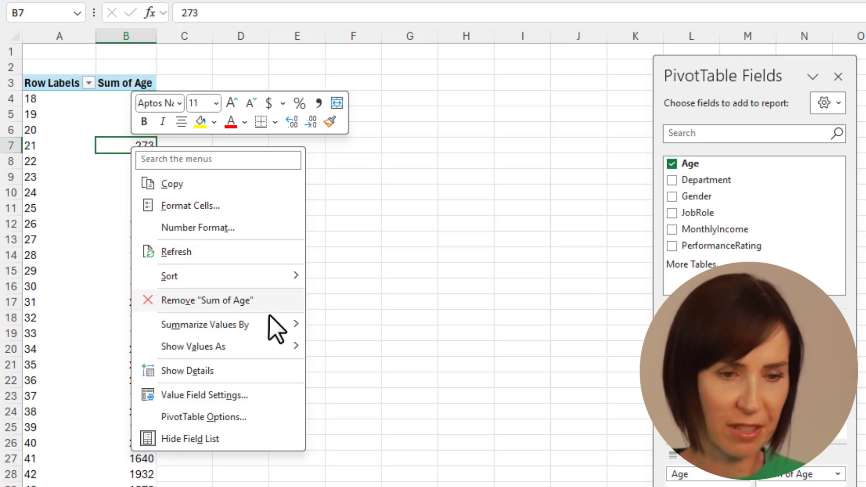
left_click(364, 348)
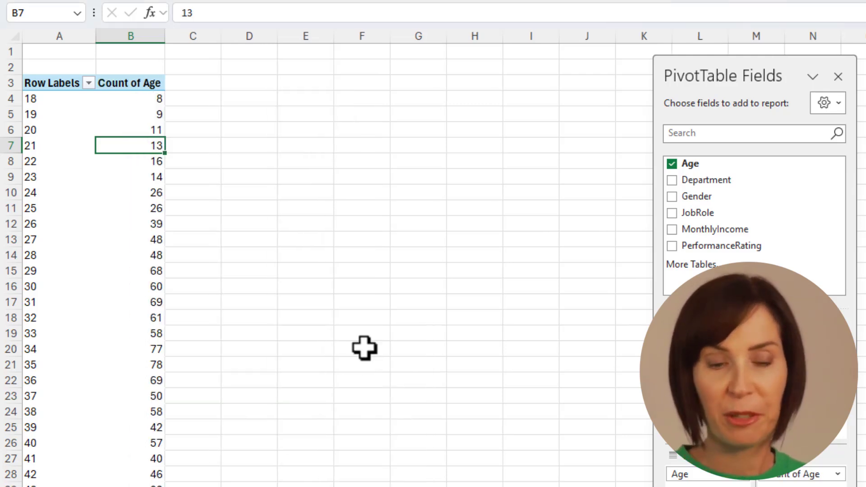
Step: Group the Age row labels by an interval of 5, giving bands from 18-22 to 58-62
right_click(34, 150)
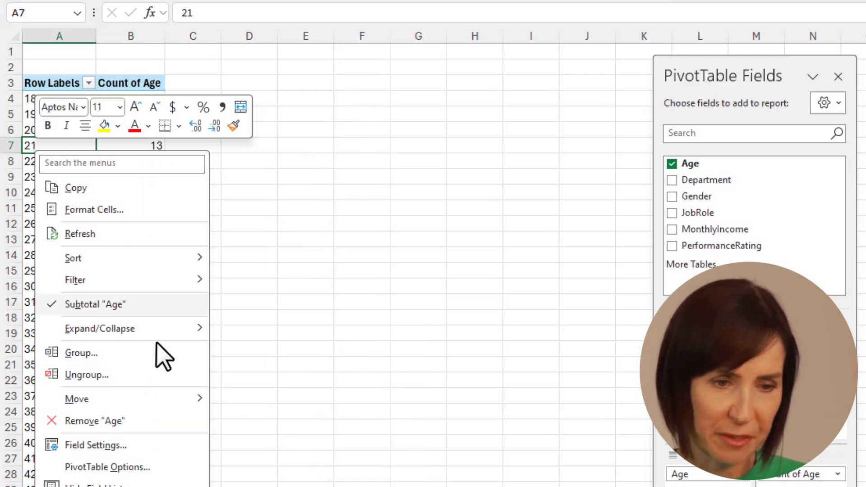
left_click(161, 353)
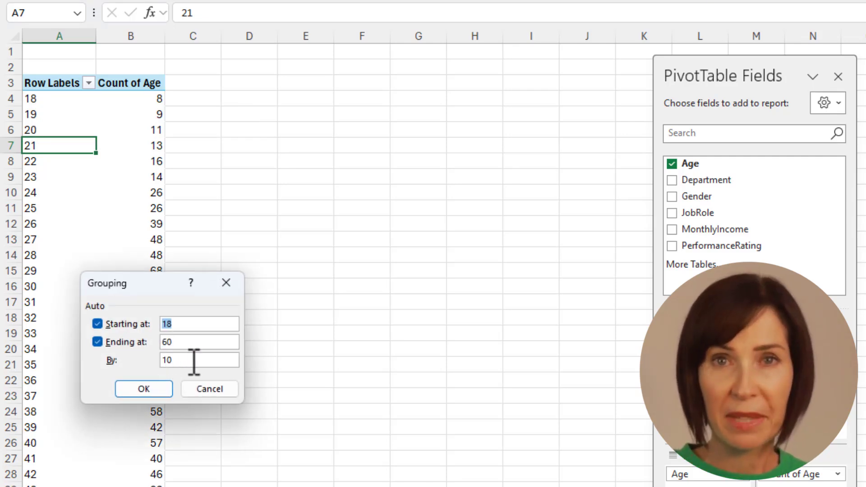
left_click(166, 392)
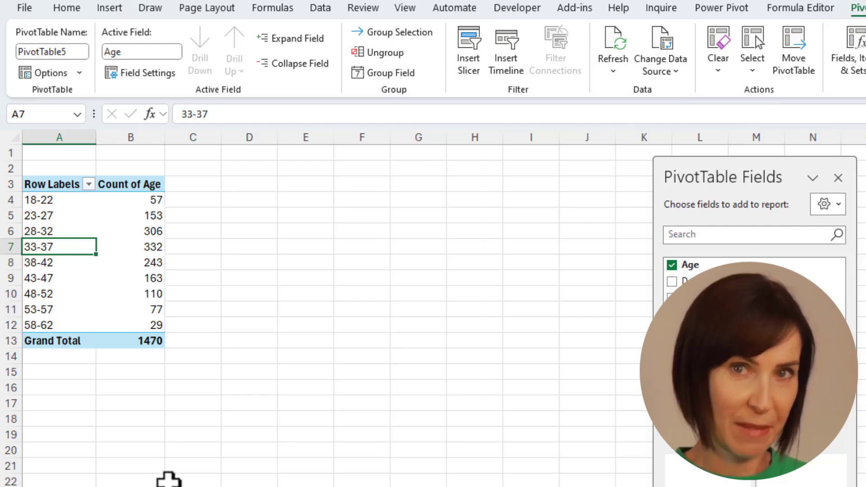
Step: Insert a clustered column PivotChart of the age bands and place it beside the PivotTable
left_click(111, 8)
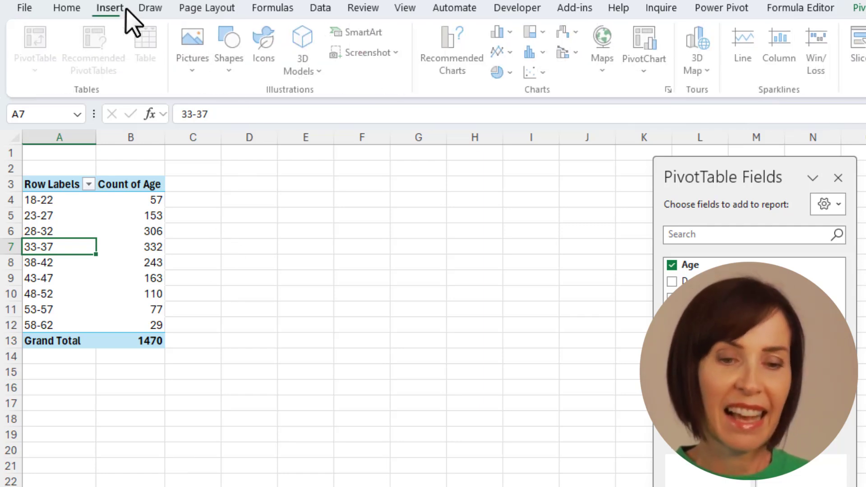
left_click(511, 32)
left_click(514, 88)
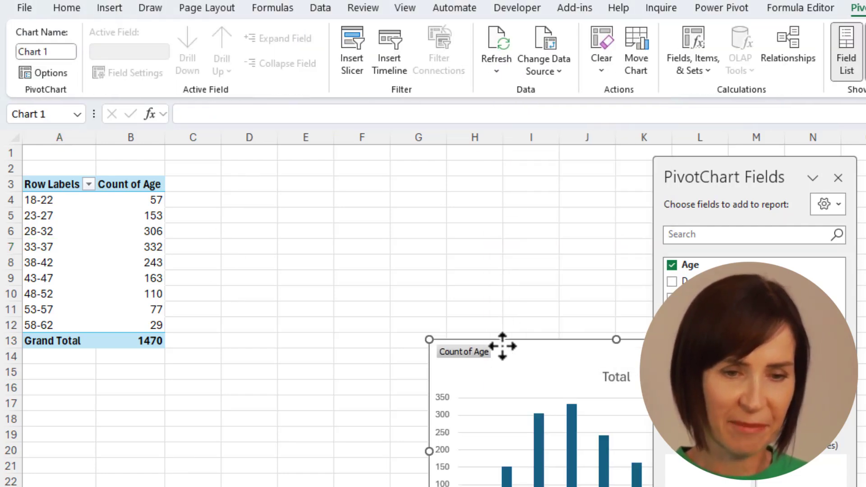
left_click_drag(503, 344, 266, 170)
Step: Set the column series gap width to 0% so the bars touch
left_click(307, 280)
key("ctrl+1")
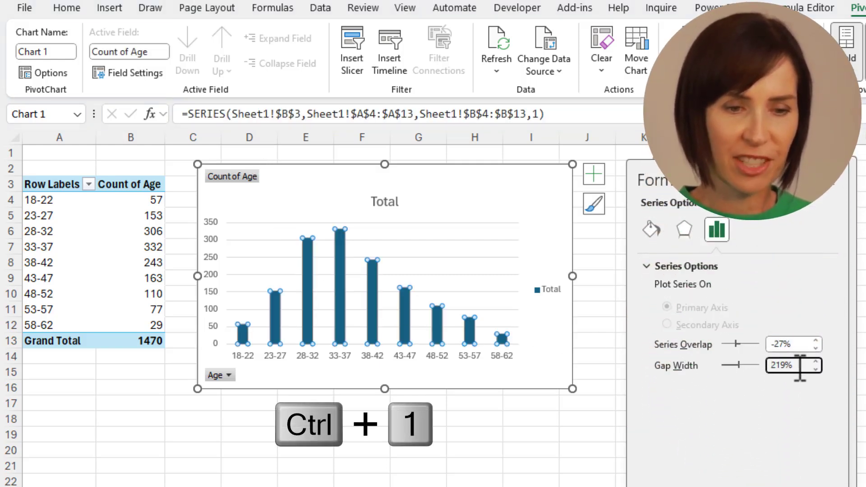
key("Tab")
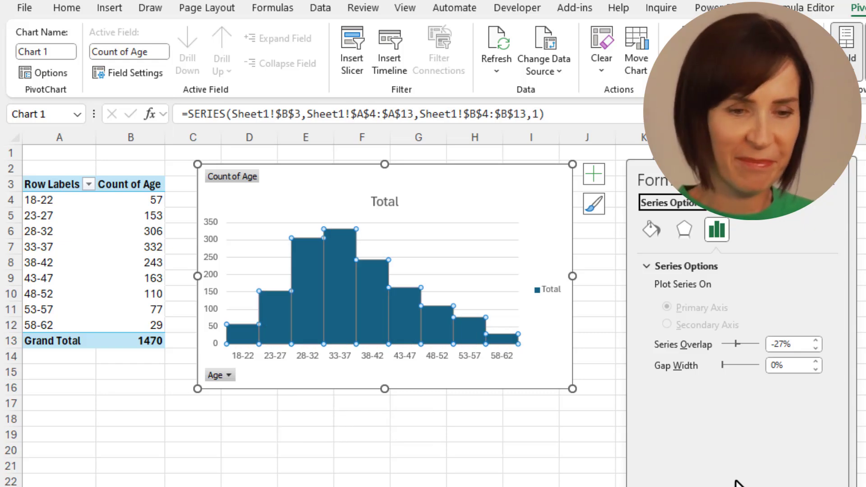
Step: Hide all field buttons on the chart and remove its legend
right_click(221, 381)
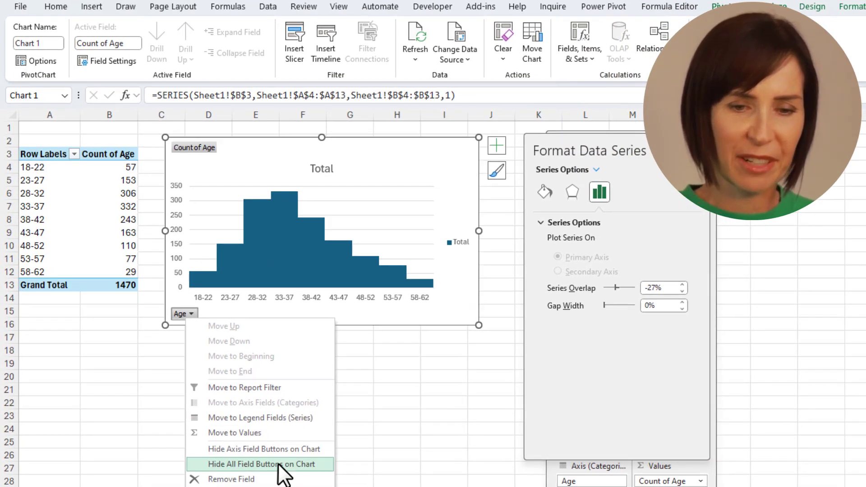
left_click(280, 463)
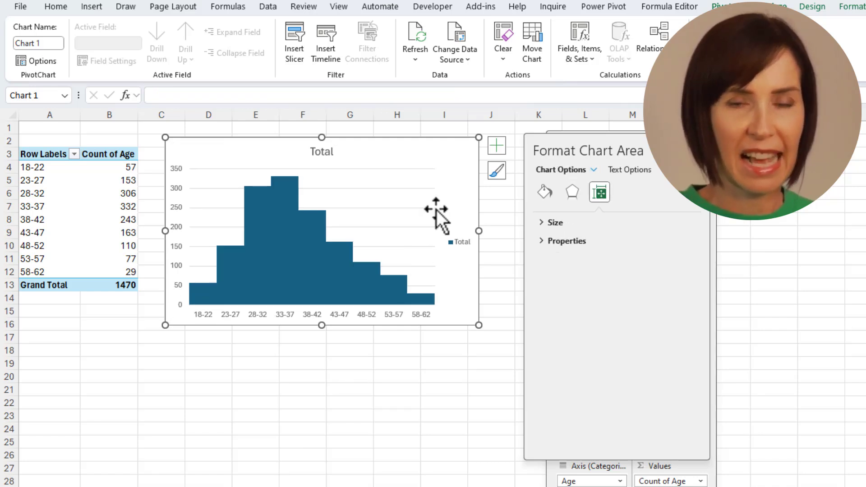
left_click(497, 147)
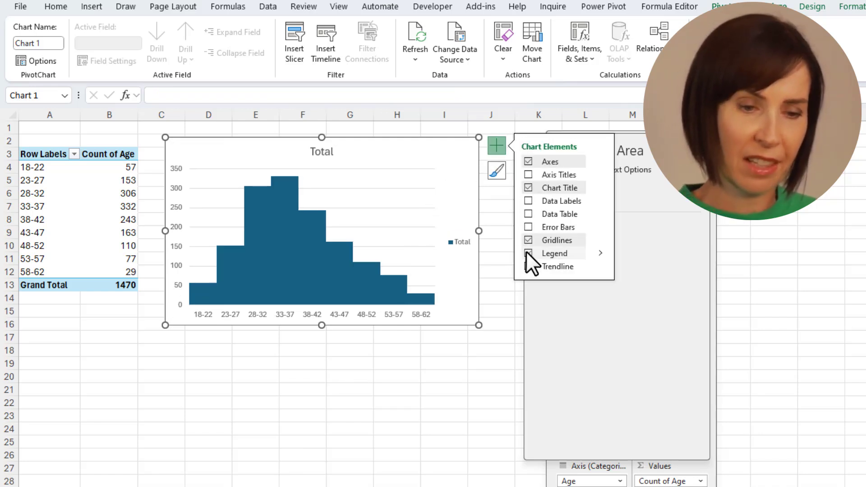
left_click(526, 252)
left_click(497, 143)
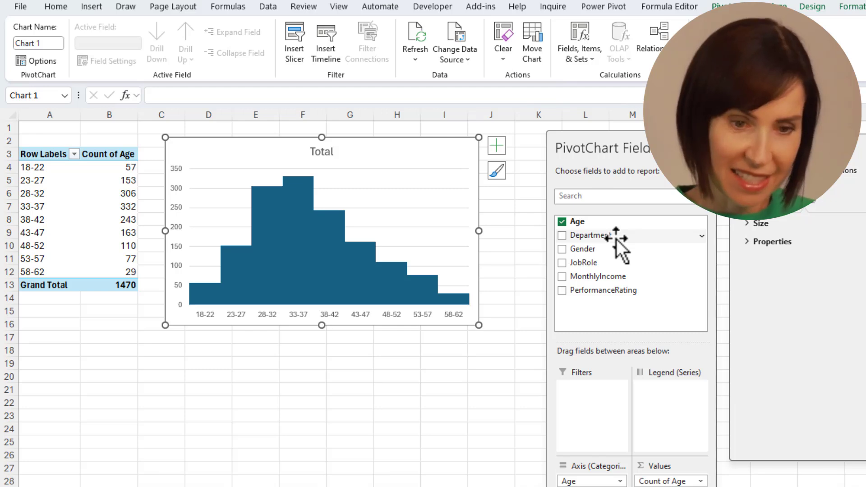
right_click(616, 239)
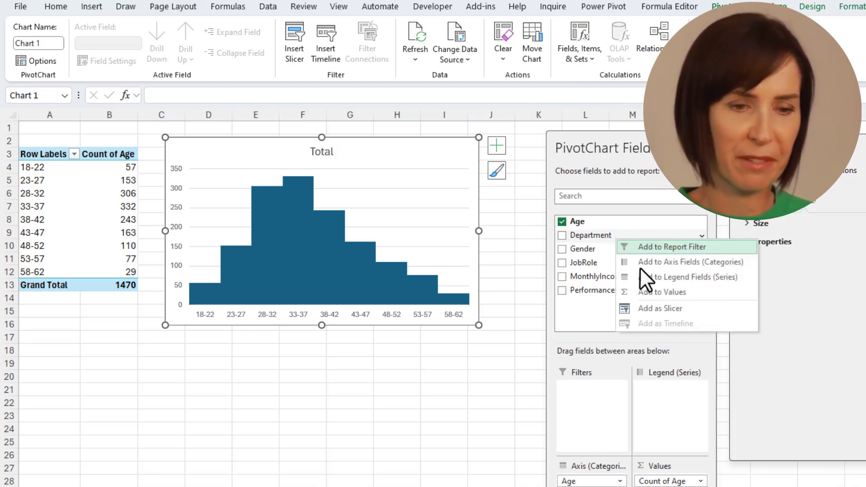
Step: Add a Department slicer and filter through Human Resources, Sales, ending on Research & Development
left_click(669, 304)
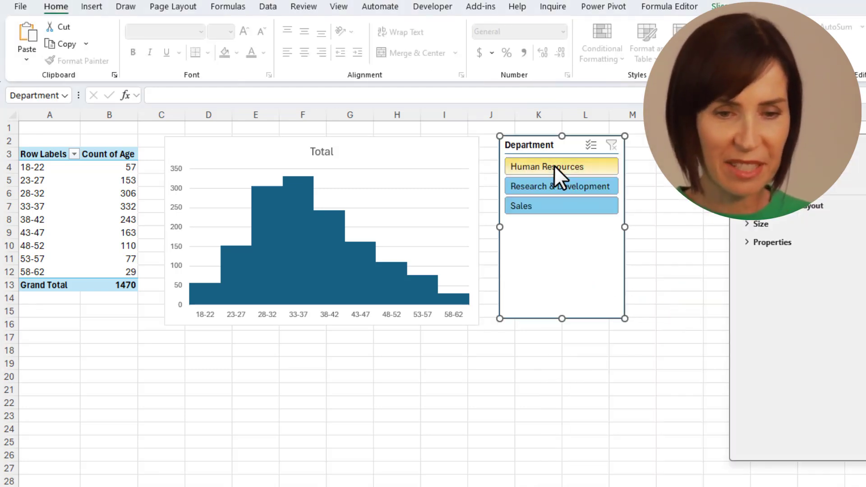
left_click(553, 165)
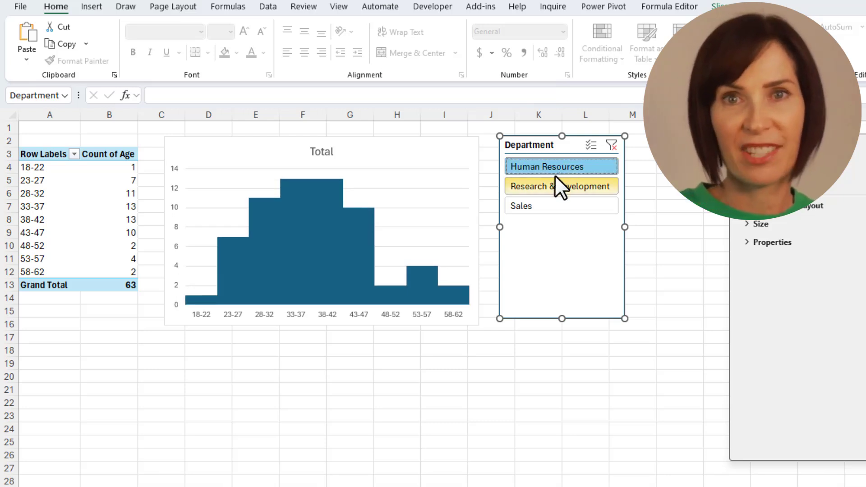
left_click(556, 183)
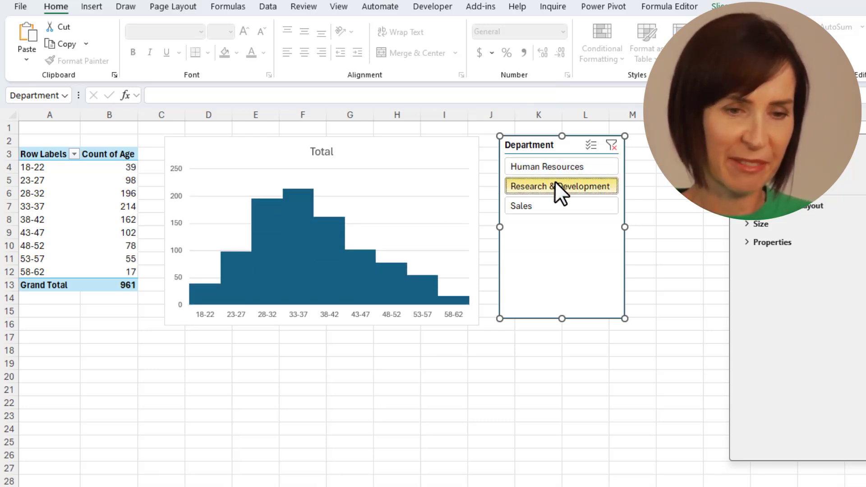
left_click(553, 207)
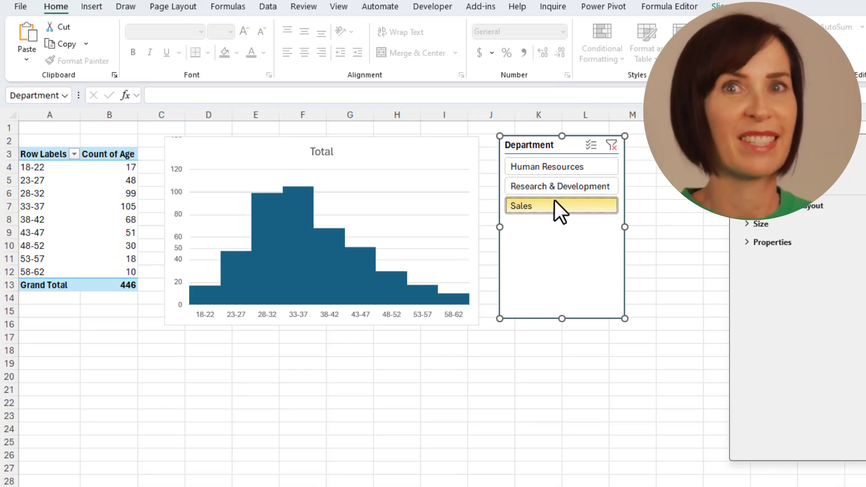
left_click(554, 186)
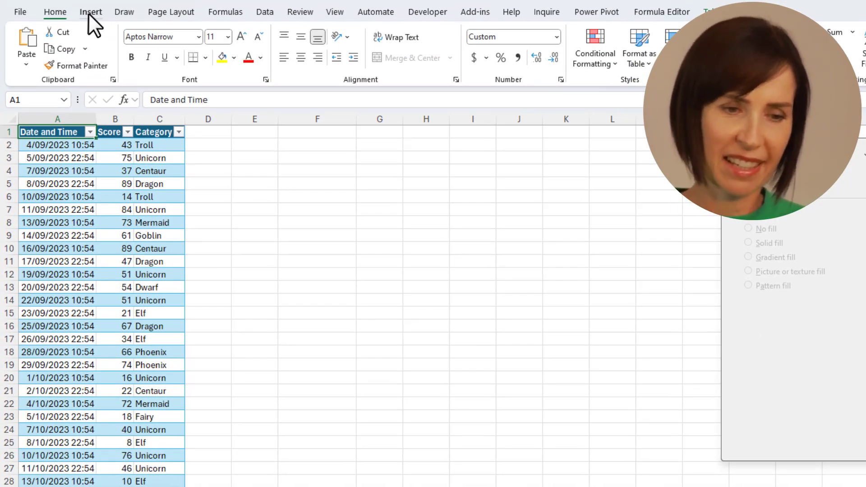
Step: Insert a new PivotTable from the creature scores table on a new sheet
left_click(88, 12)
left_click(32, 43)
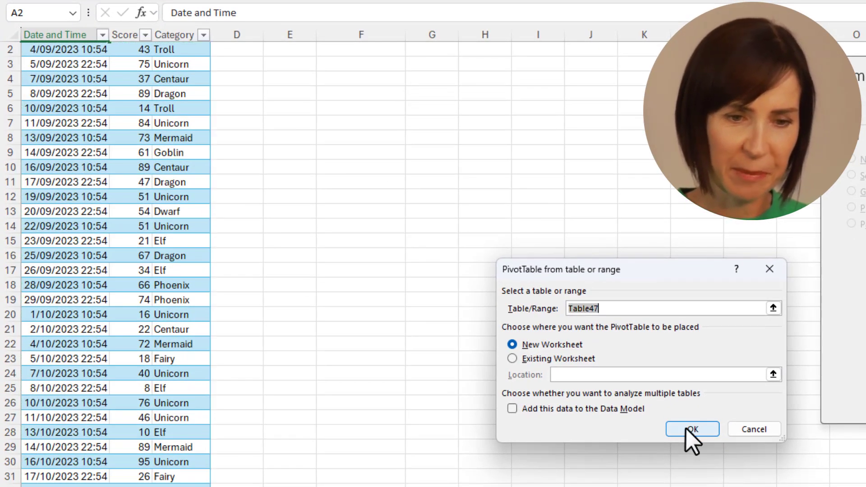
left_click(687, 429)
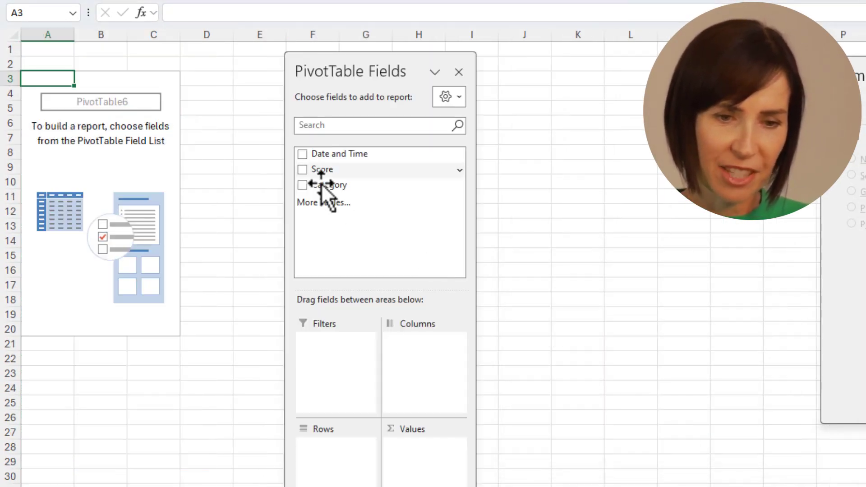
Step: Lay out Category as rows, Date and Time by year, and Score as summed values
left_click_drag(318, 185, 339, 261)
left_click_drag(348, 441, 342, 452)
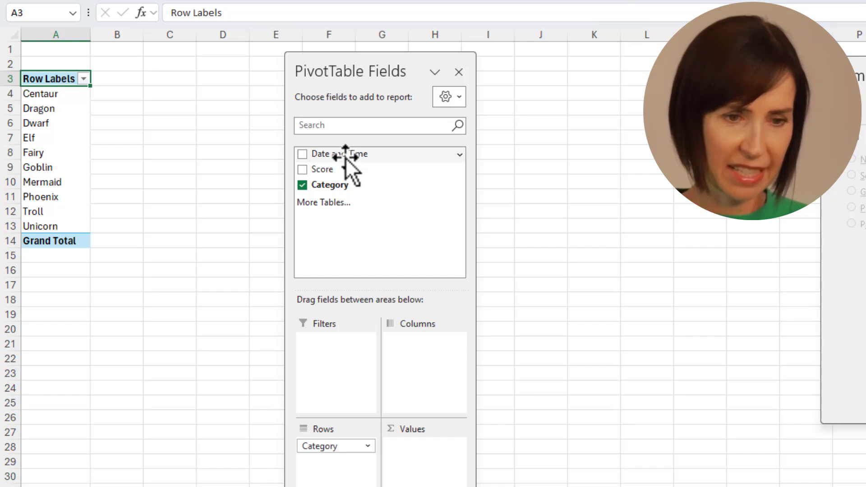
left_click_drag(348, 153, 422, 363)
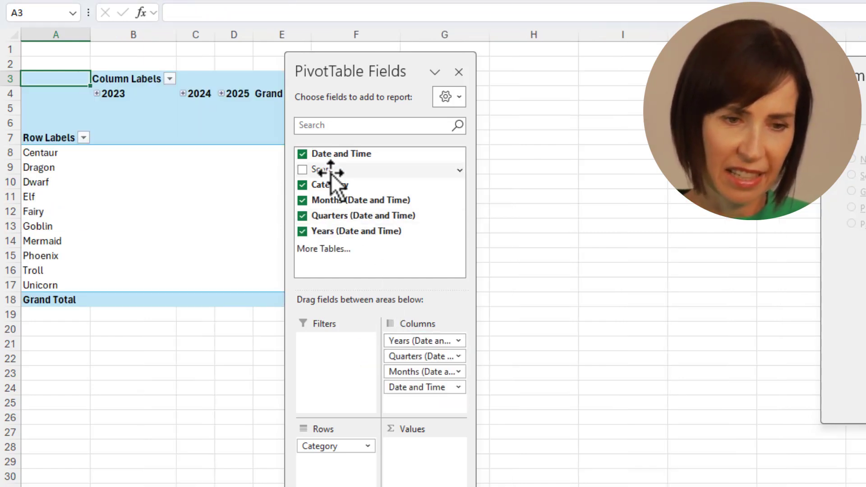
left_click_drag(439, 443, 436, 456)
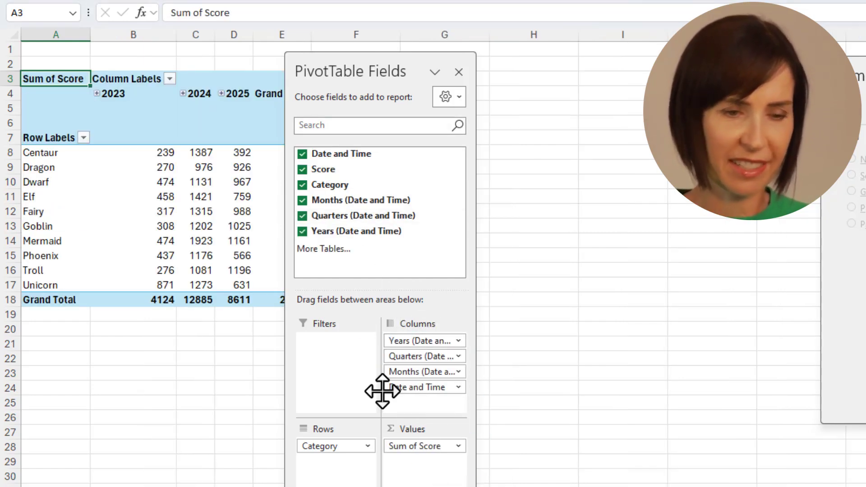
Step: Summarize the Score values as Average instead of Sum
right_click(201, 167)
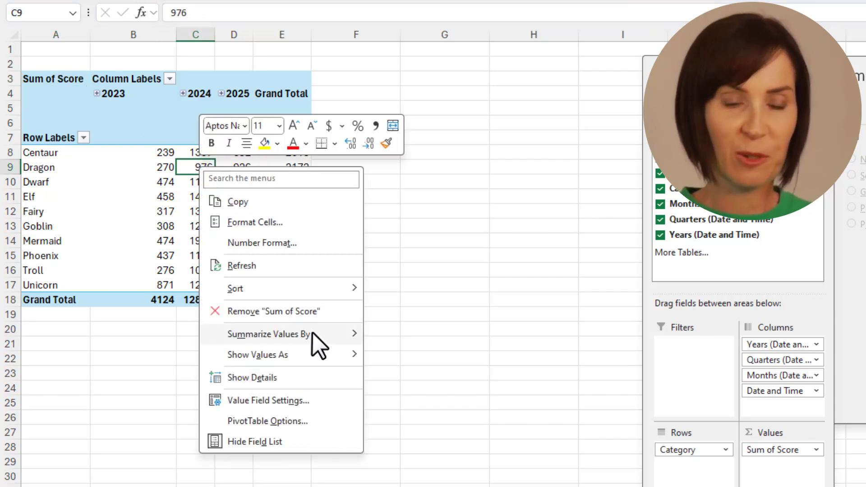
mouse_move(312, 334)
left_click(413, 377)
Step: Format the average scores as Number with 0 decimal places
left_click(210, 198)
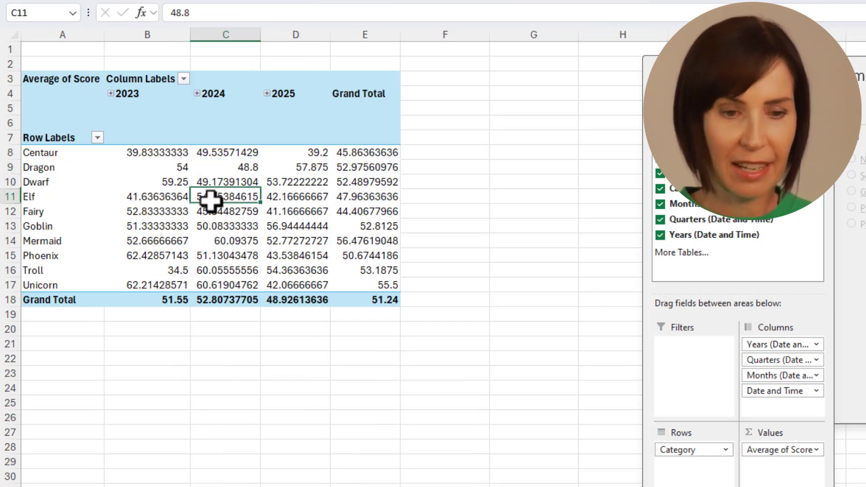
right_click(210, 199)
left_click(281, 279)
left_click(134, 169)
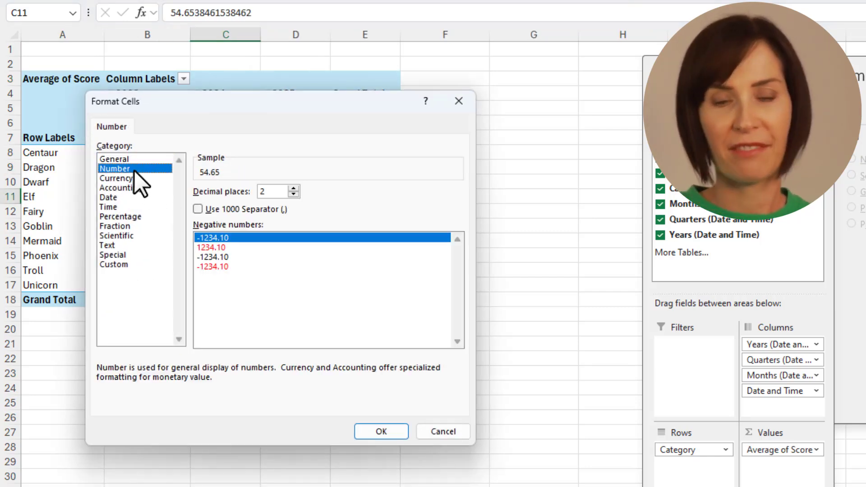
double_click(273, 191)
type("0")
left_click(370, 433)
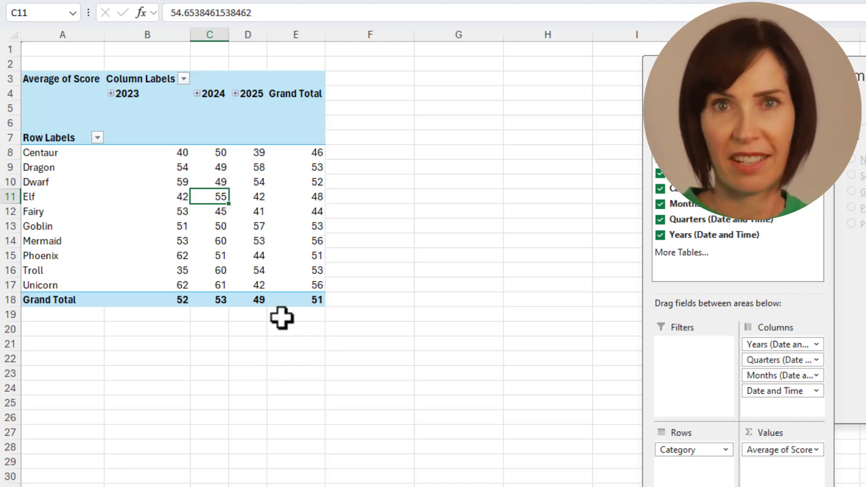
left_click(48, 197)
Step: Group Elf, Fairy, Phoenix and Unicorn and name the group 'Magical Beings'
left_click(48, 213, "ctrl")
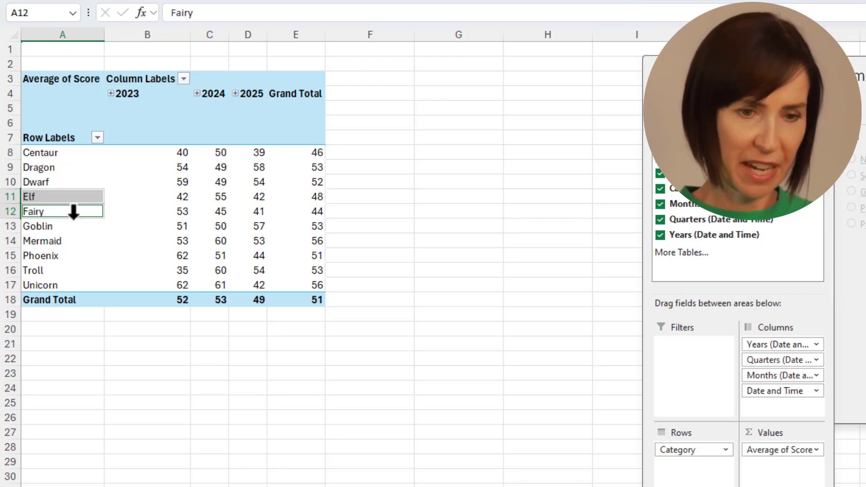
left_click(62, 255, "ctrl")
left_click(72, 285, "ctrl")
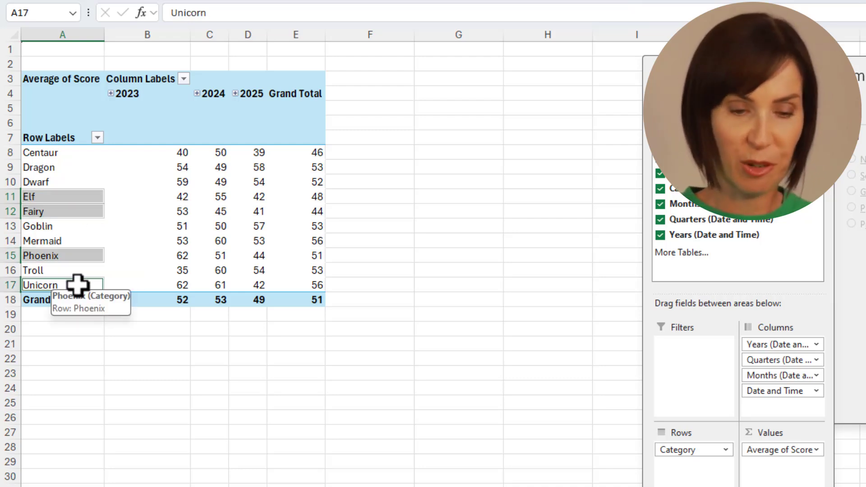
right_click(74, 276)
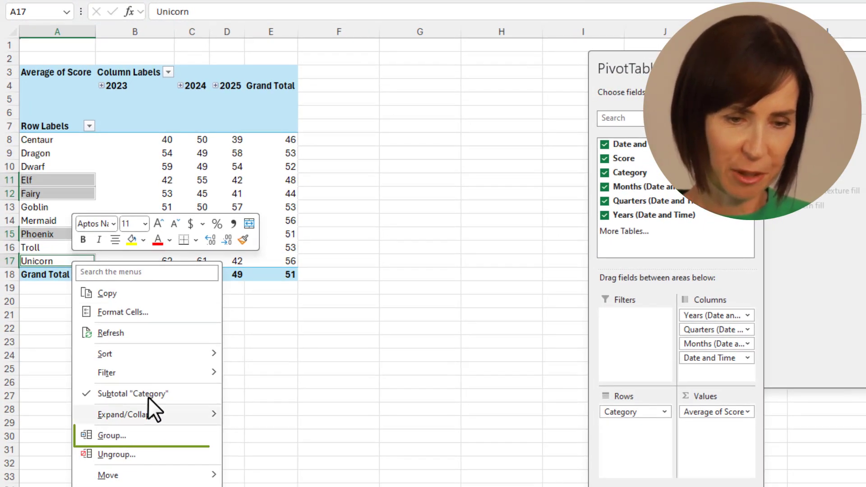
left_click(158, 434)
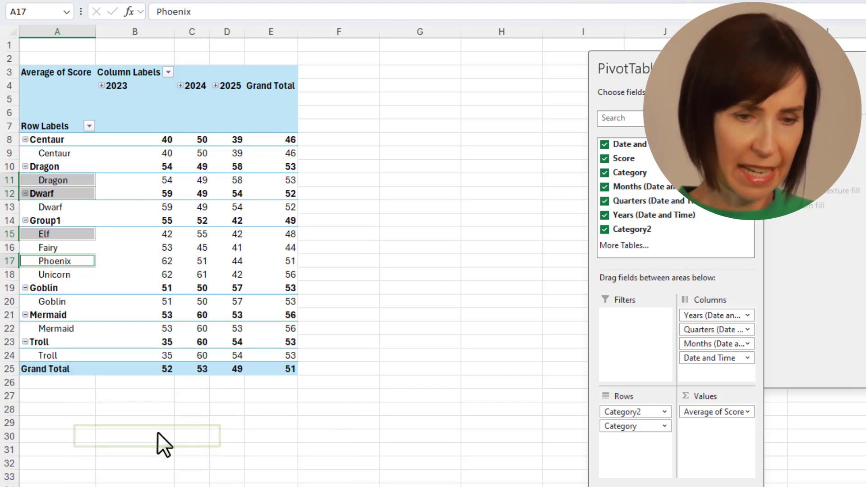
type("Mag")
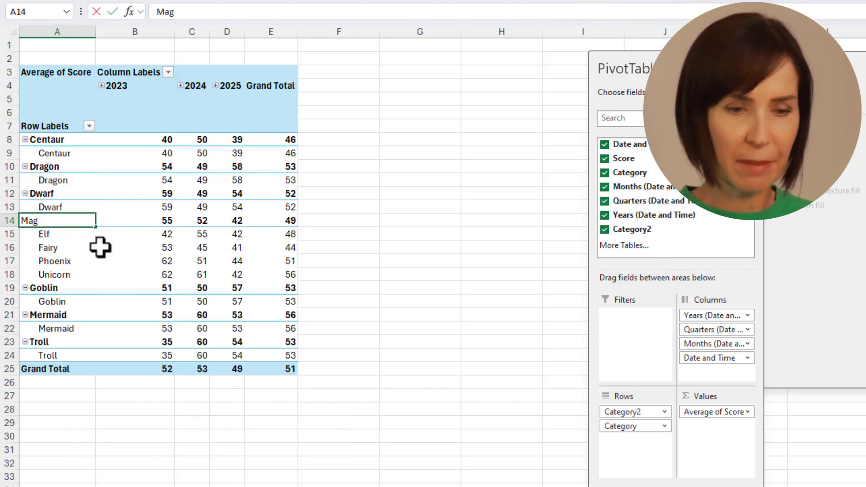
type("ical Beings")
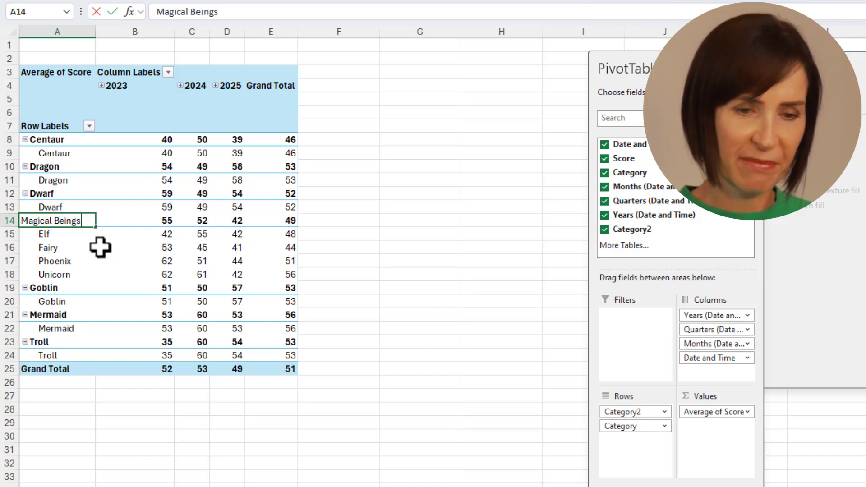
key("Return")
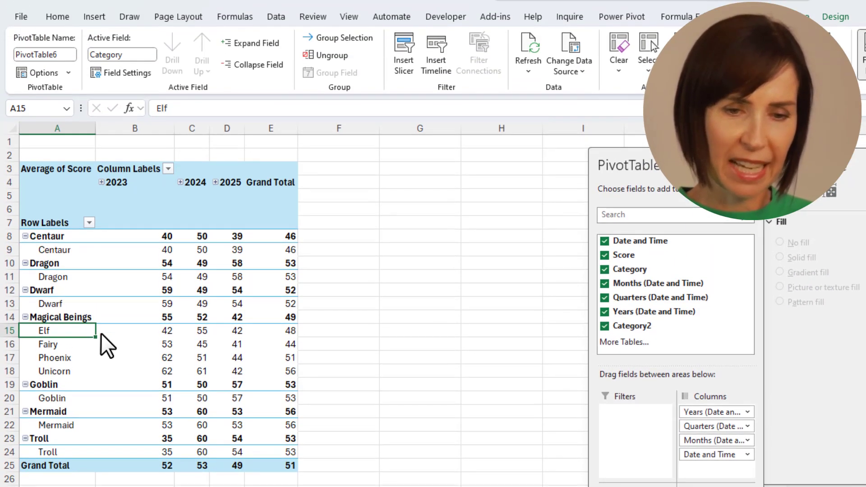
key("Up")
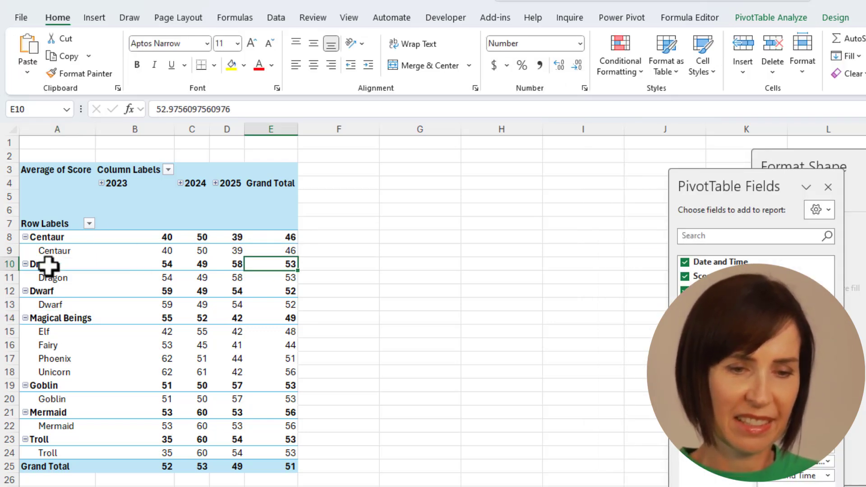
Step: Group Dragon and Goblin and name the group 'Fierce Creature'
left_click(44, 273)
right_click(56, 399)
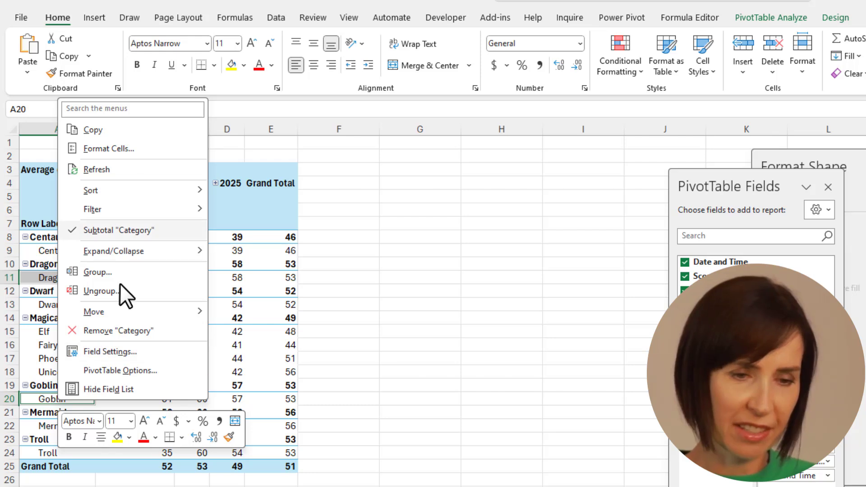
left_click(128, 271)
type("Fier")
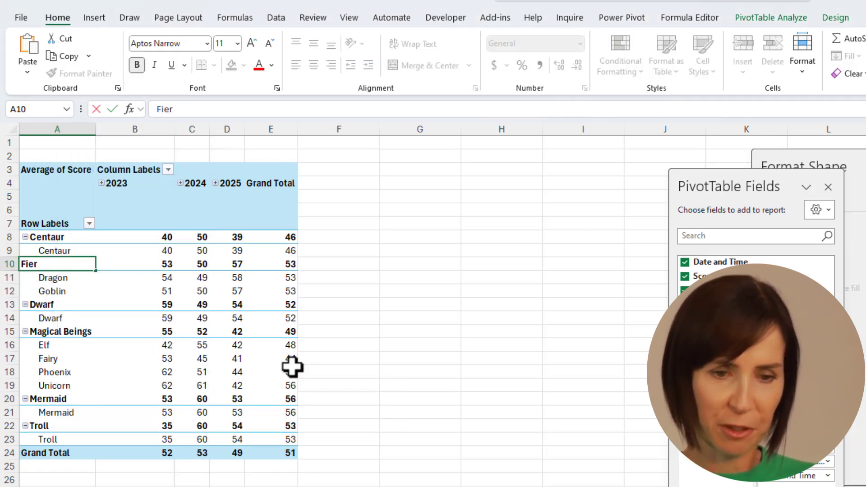
type("ce Creature")
key("Return")
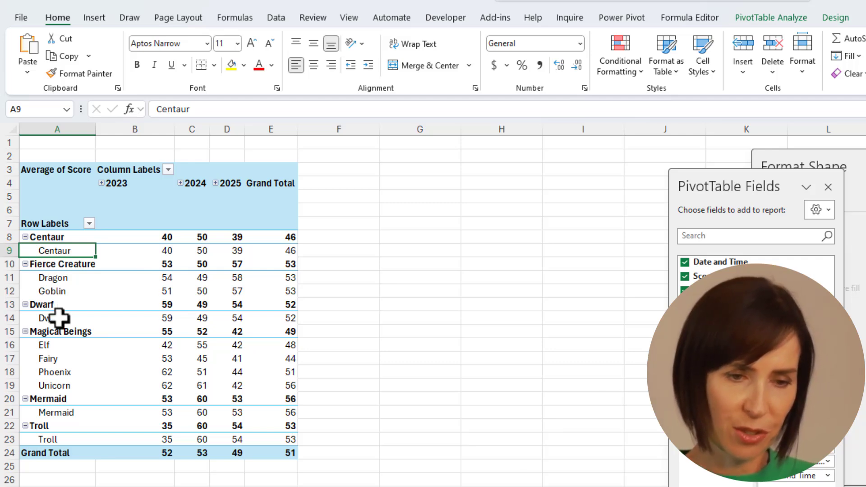
Step: Group Centaur, Dwarf, Mermaid and Troll and name the group 'Humanoids'
right_click(52, 439)
left_click(81, 315)
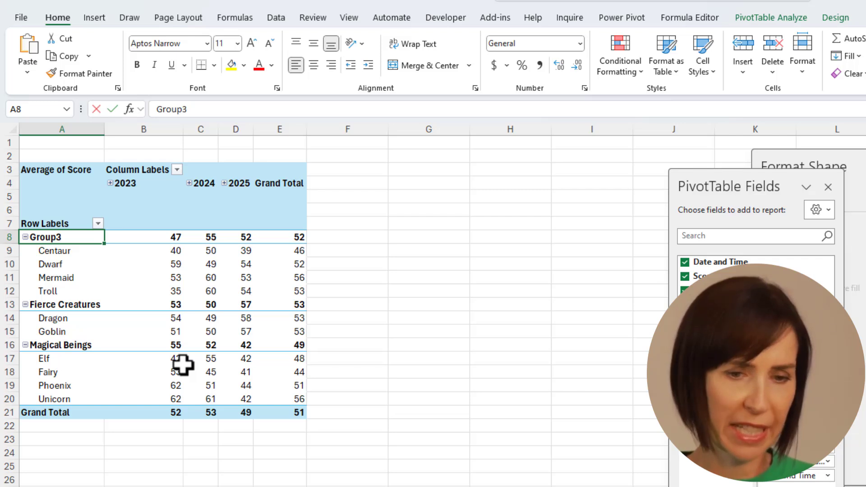
type("Humanoids")
key("Return")
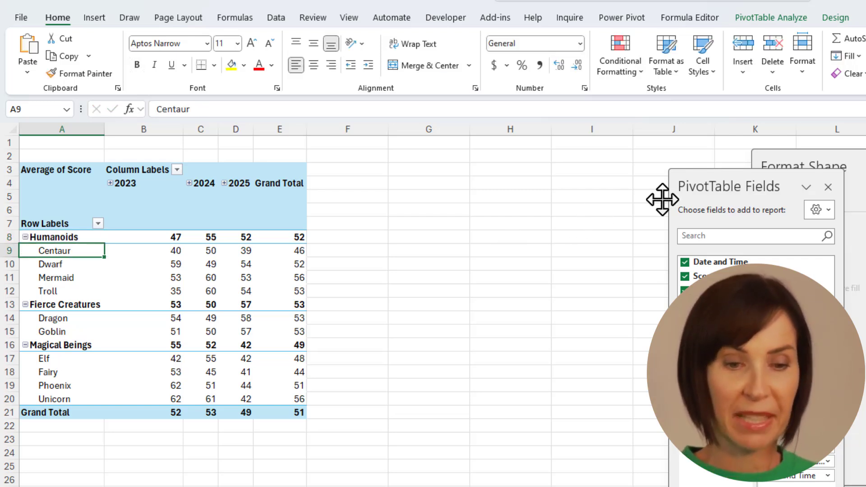
Step: Add a Creatures slicer beside the PivotTable and select Fierce Creatures, leaving only Dragon and Goblin
left_click_drag(662, 199, 416, 156)
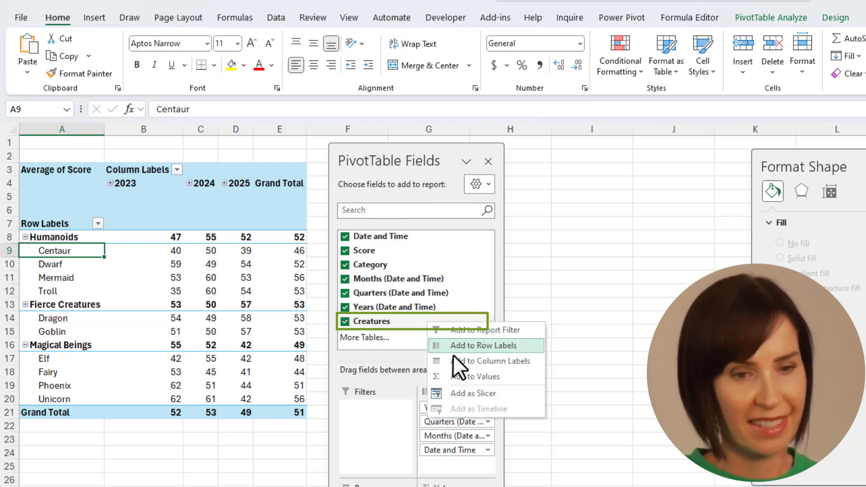
left_click(478, 391)
left_click_drag(419, 163, 740, 169)
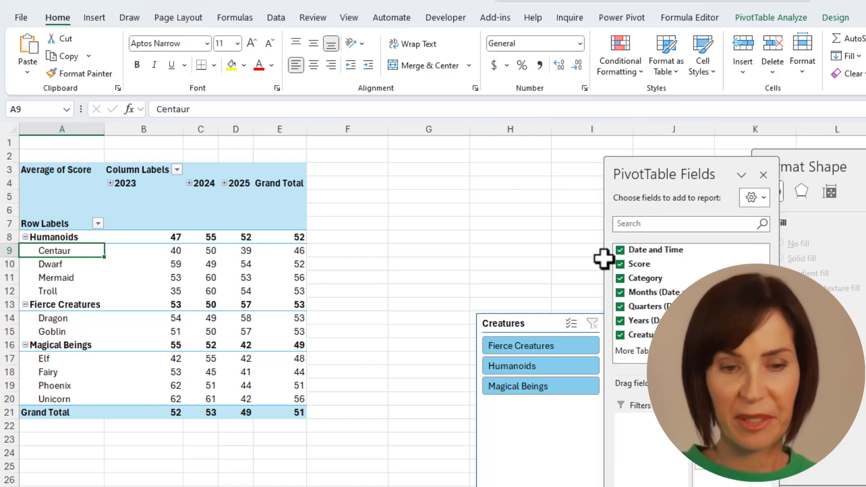
left_click_drag(528, 323, 402, 170)
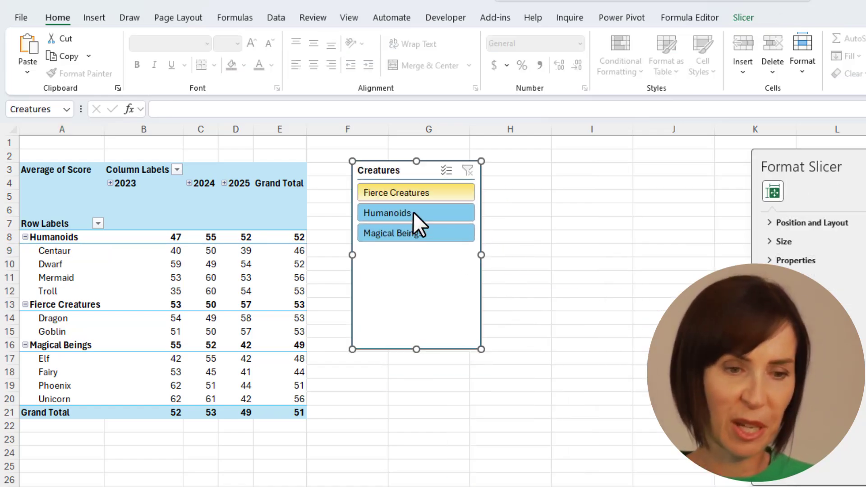
left_click(393, 193)
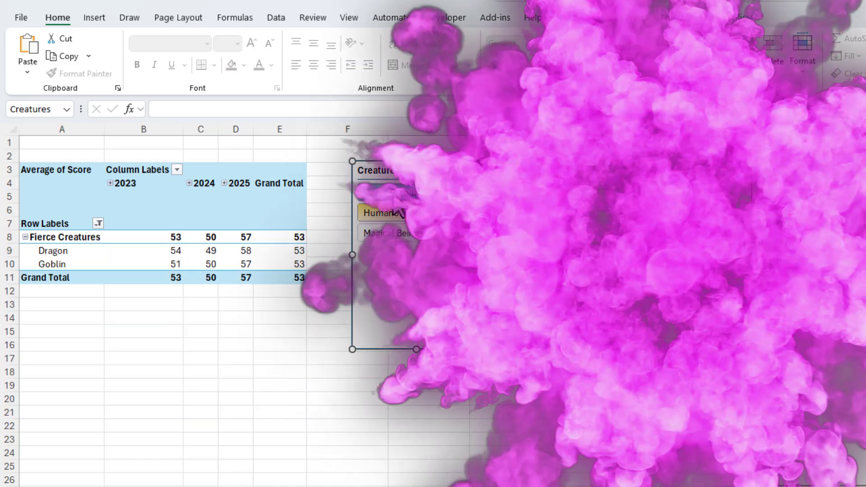